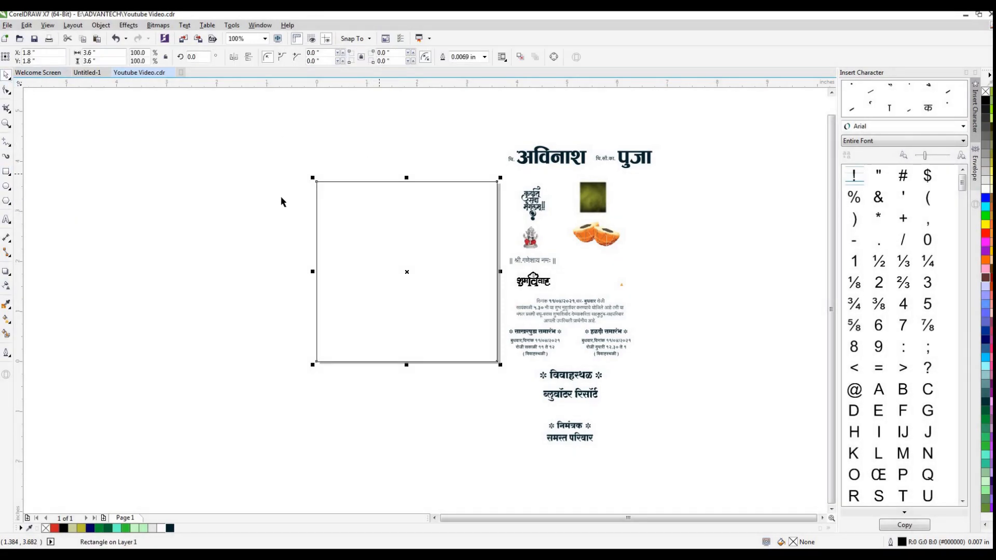
# - Delete the selected square and set the page dimensions to 5 by 5 inches
pyautogui.press('Delete')
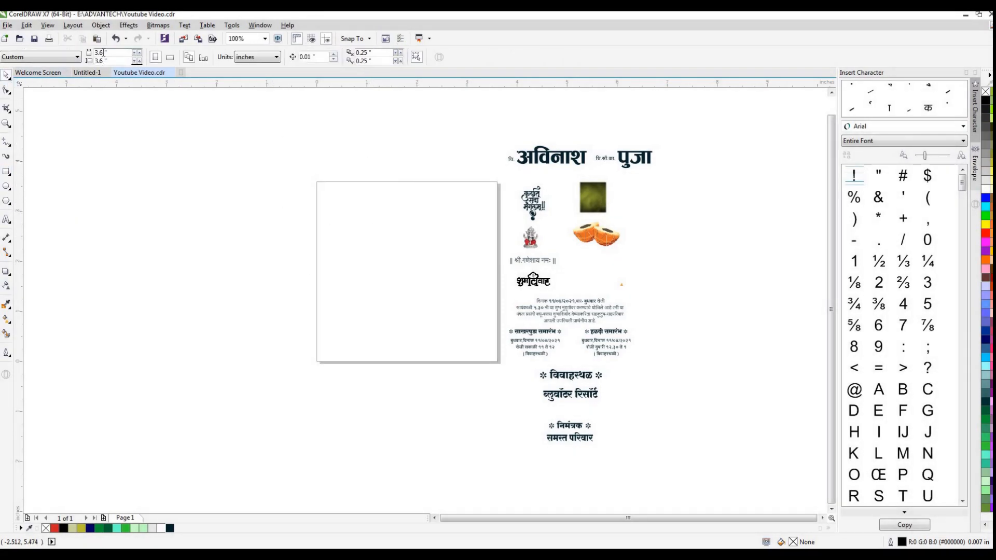
pyautogui.doubleClick(111, 53)
pyautogui.press('BackSpace')
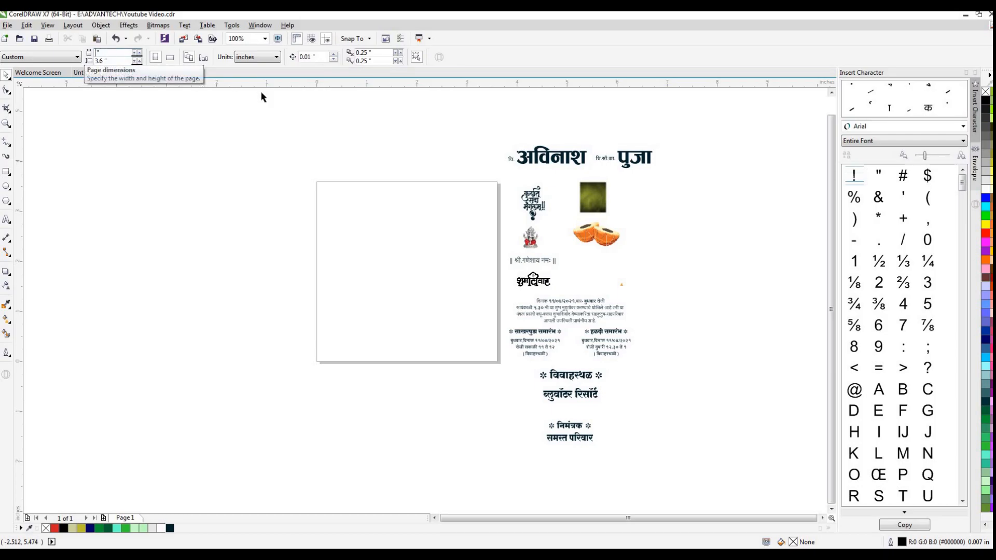
pyautogui.click(103, 60)
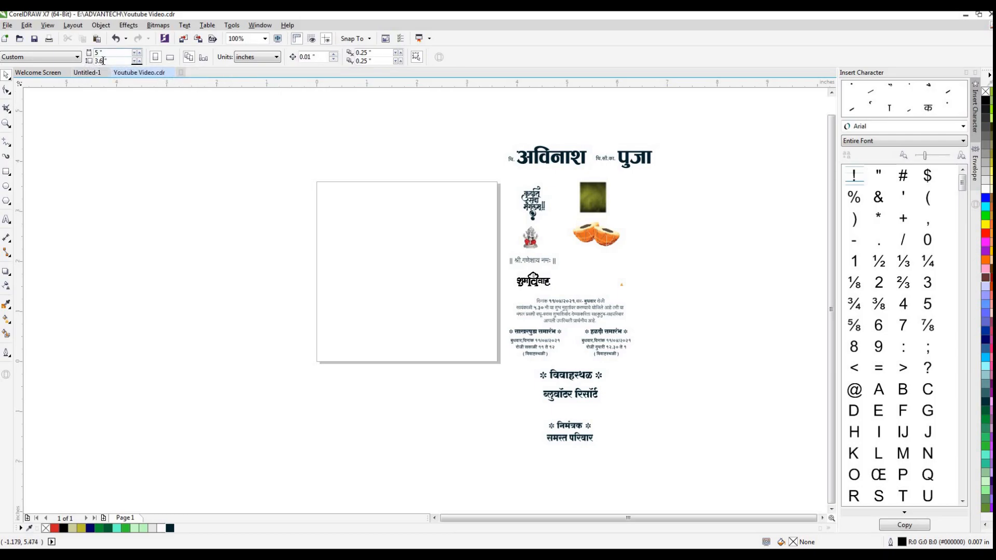
pyautogui.press('BackSpace')
pyautogui.press('BackSpace')
pyautogui.press('BackSpace')
pyautogui.write('5')
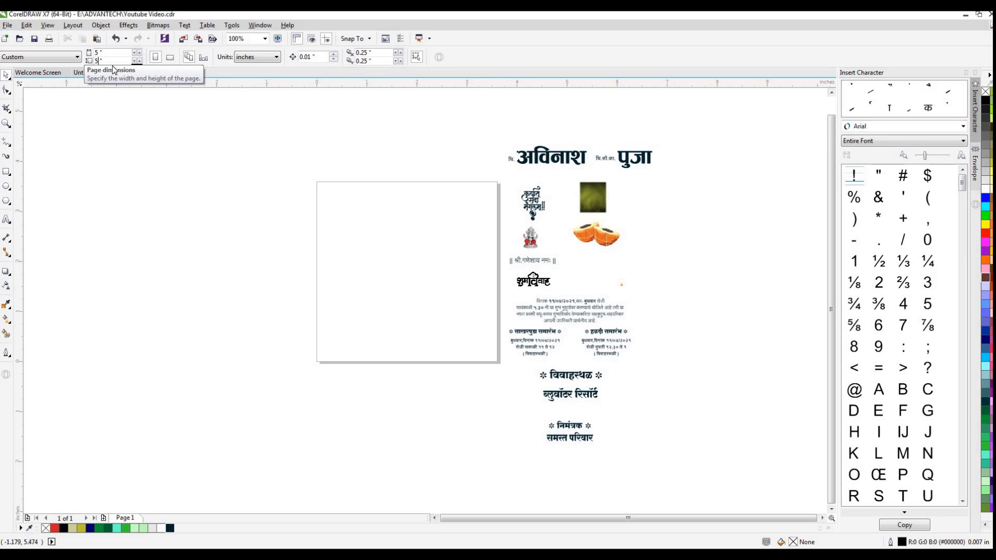
pyautogui.press('Return')
# - Move all the invitation texts and images together so they sit beside the page without overlapping it
pyautogui.moveTo(465, 125); pyautogui.dragTo(700, 451)
pyautogui.moveTo(610, 295); pyautogui.dragTo(680, 273)
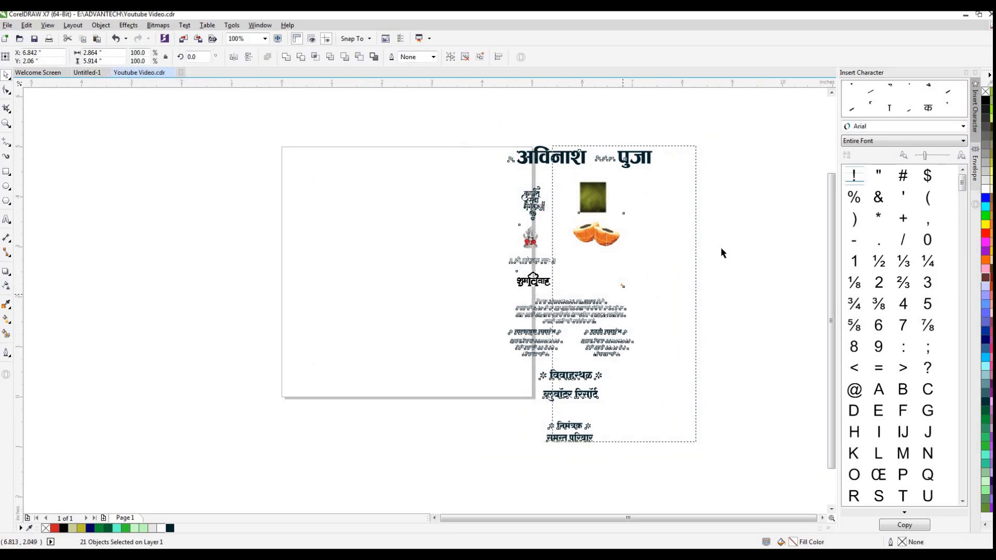
pyautogui.click(438, 221)
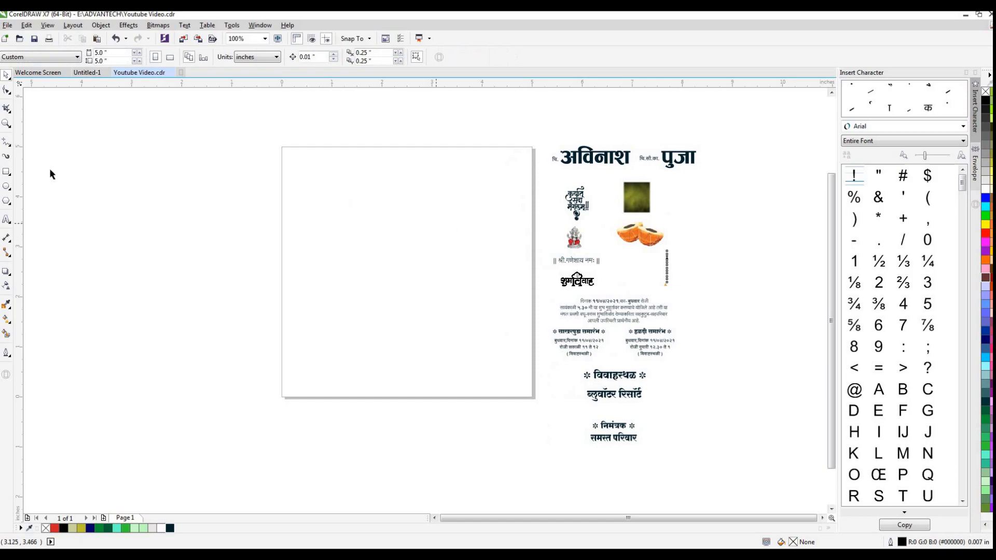
# - Add a page-sized rectangle, then place the green texture image over it, enlarged beyond the page edges and centred on the page
pyautogui.doubleClick(5, 173)
pyautogui.moveTo(629, 196); pyautogui.dragTo(288, 160)
pyautogui.moveTo(323, 189); pyautogui.dragTo(560, 460)
pyautogui.press('p')
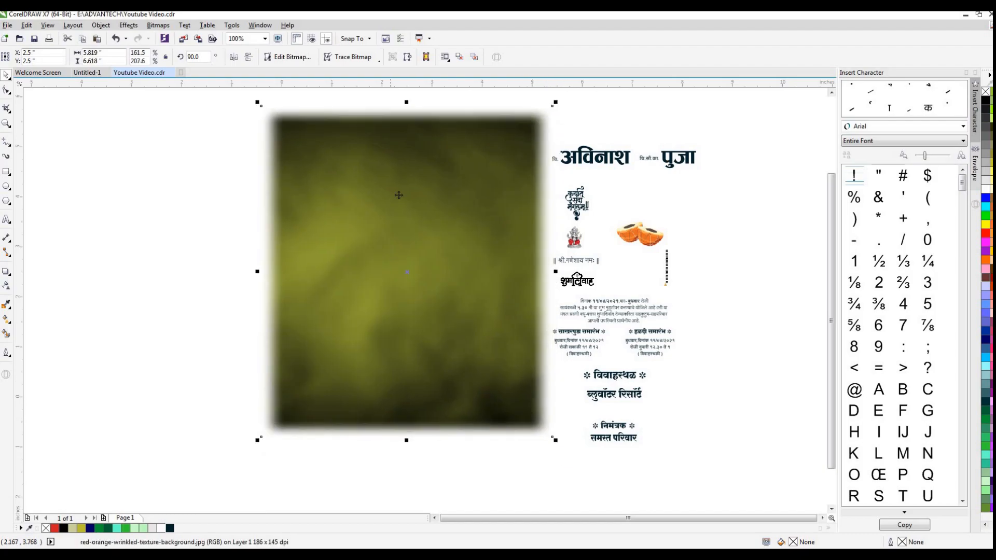
# - Send the green texture image to the back of the page and PowerClip it inside the page-sized rectangle
pyautogui.rightClick(397, 194)
pyautogui.moveTo(521, 388)
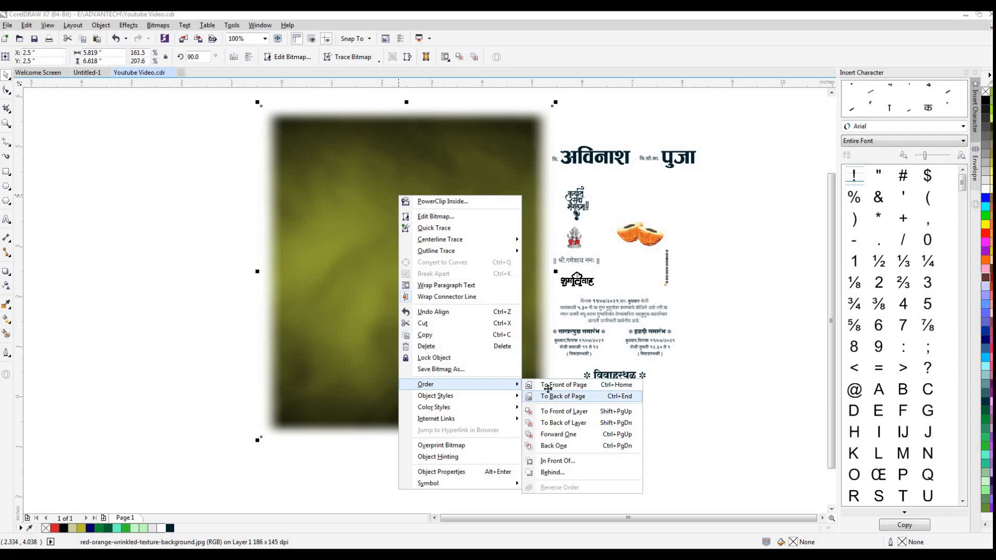
pyautogui.click(560, 395)
pyautogui.rightClick(525, 130)
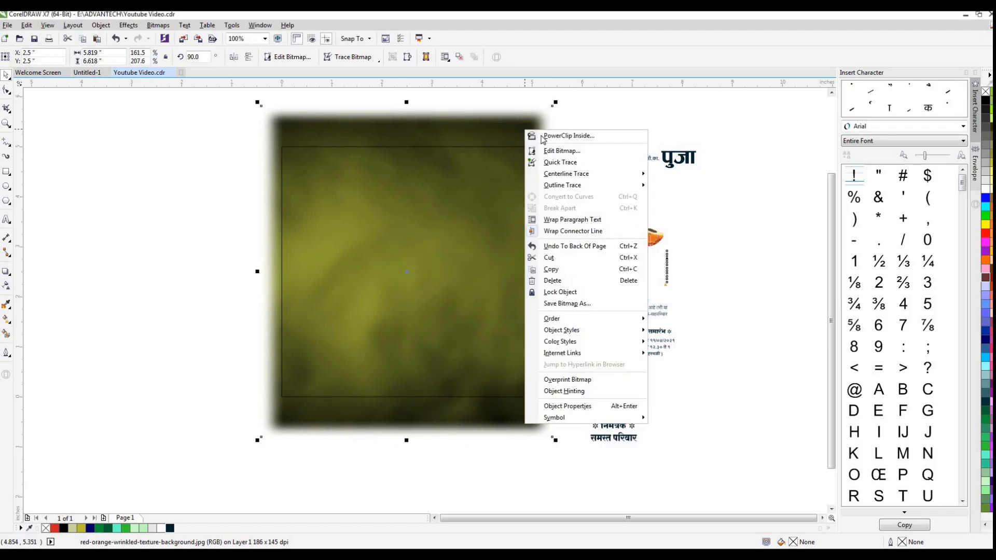
pyautogui.click(558, 137)
pyautogui.click(456, 146)
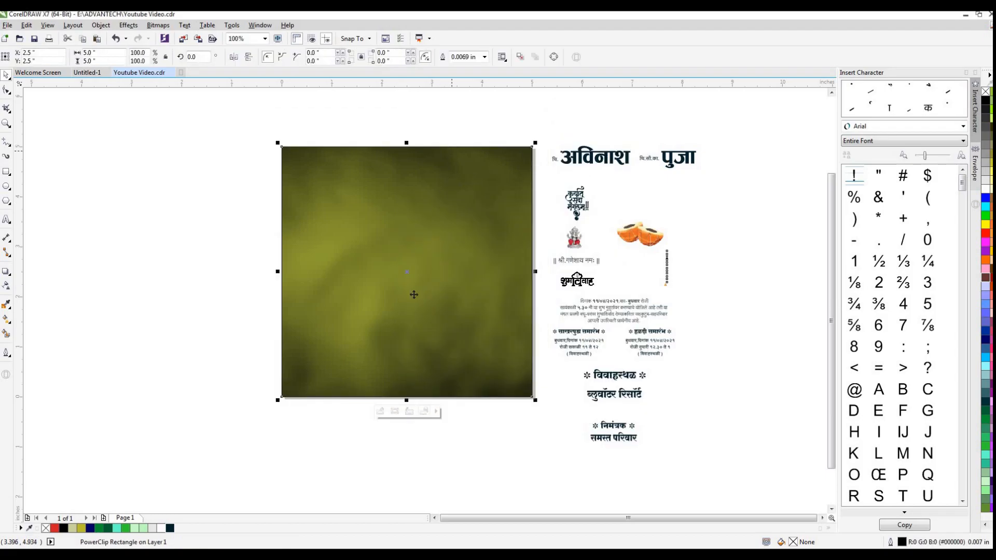
# - Edit the PowerClip contents and reduce the texture image's height to about 6.17 in
pyautogui.click(380, 411)
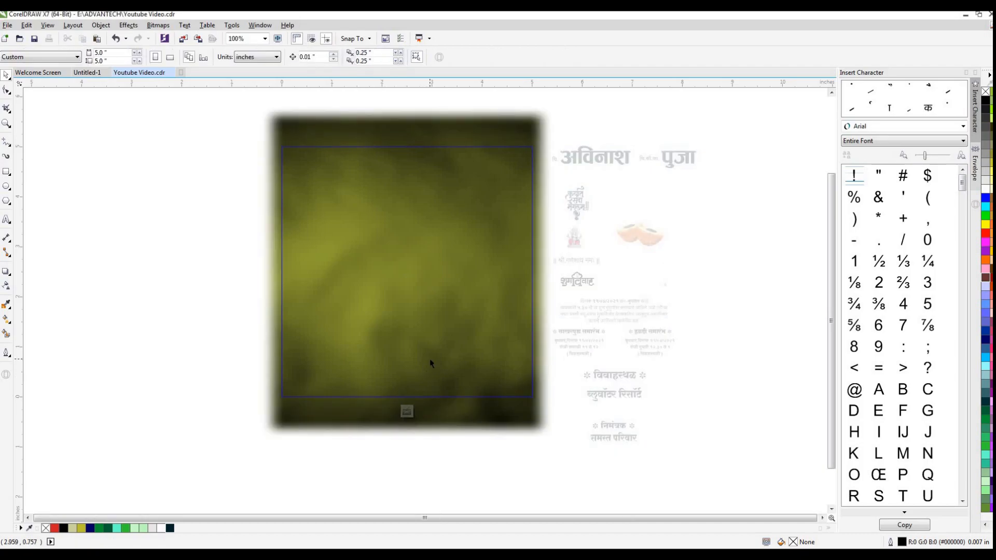
pyautogui.click(416, 151)
pyautogui.moveTo(407, 104); pyautogui.dragTo(407, 113)
pyautogui.moveTo(406, 440); pyautogui.dragTo(406, 428)
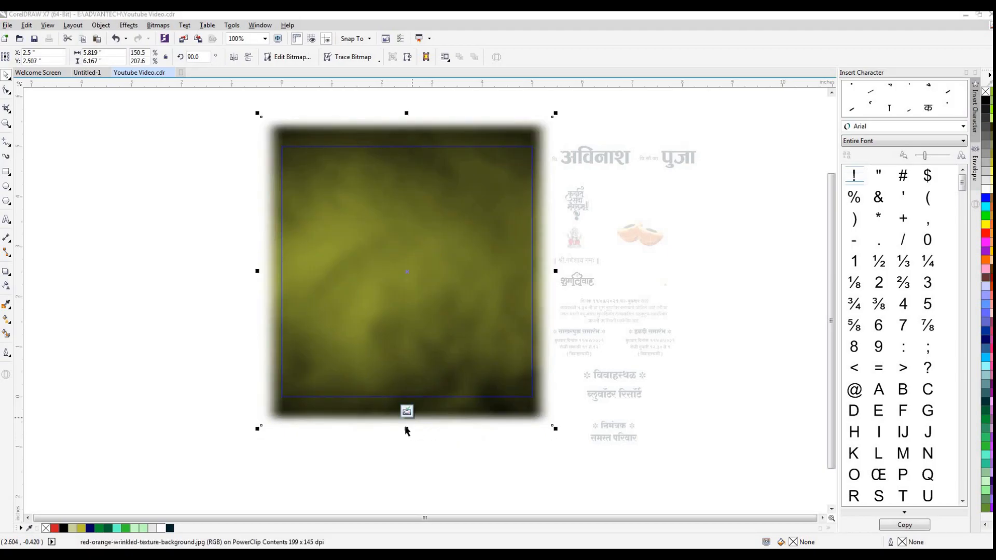
pyautogui.click(406, 411)
# - Remove the outline from the page-sized background rectangle
pyautogui.rightClick(46, 528)
pyautogui.click(240, 429)
pyautogui.click(334, 232)
pyautogui.click(143, 208)
# - Draw a square about 3.75 in wide in the middle of the background
pyautogui.press('F6')
pyautogui.moveTo(283, 146); pyautogui.dragTo(504, 404)
pyautogui.press('space')
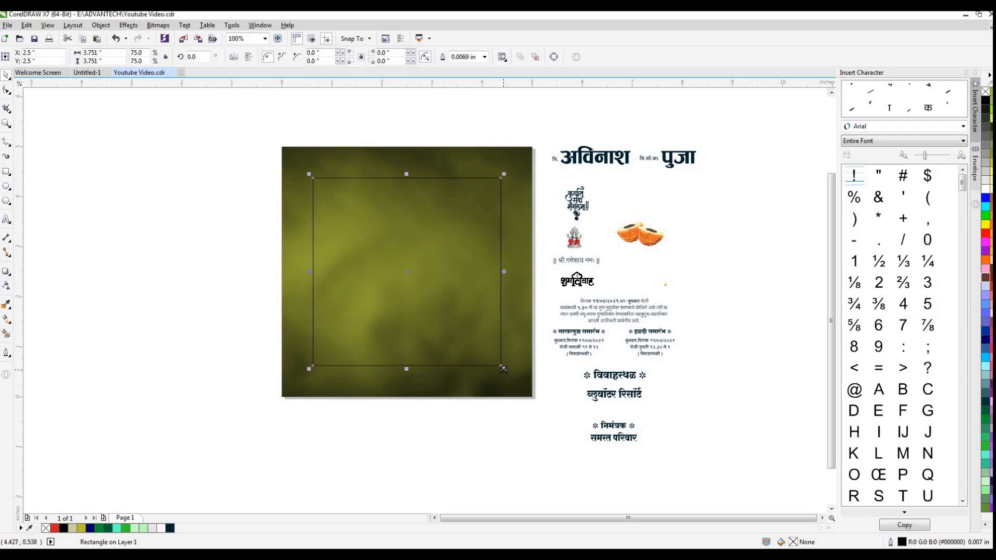
# - Reduce the inner square's height to about 3.34 in and centre it on the page
pyautogui.click(408, 192)
pyautogui.hotkey('ctrl', 'z')
pyautogui.click(409, 212)
pyautogui.moveTo(407, 174); pyautogui.dragTo(406, 193)
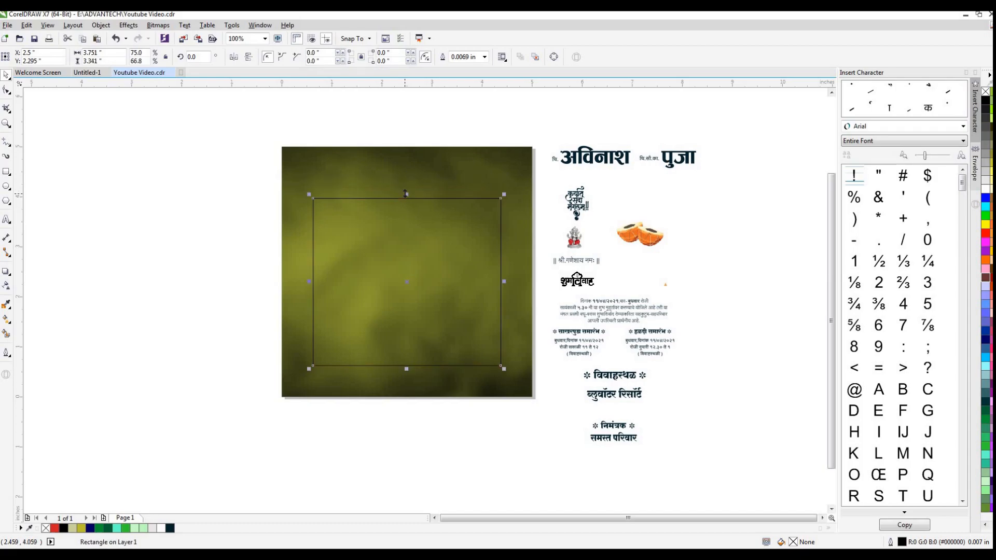
pyautogui.press('p')
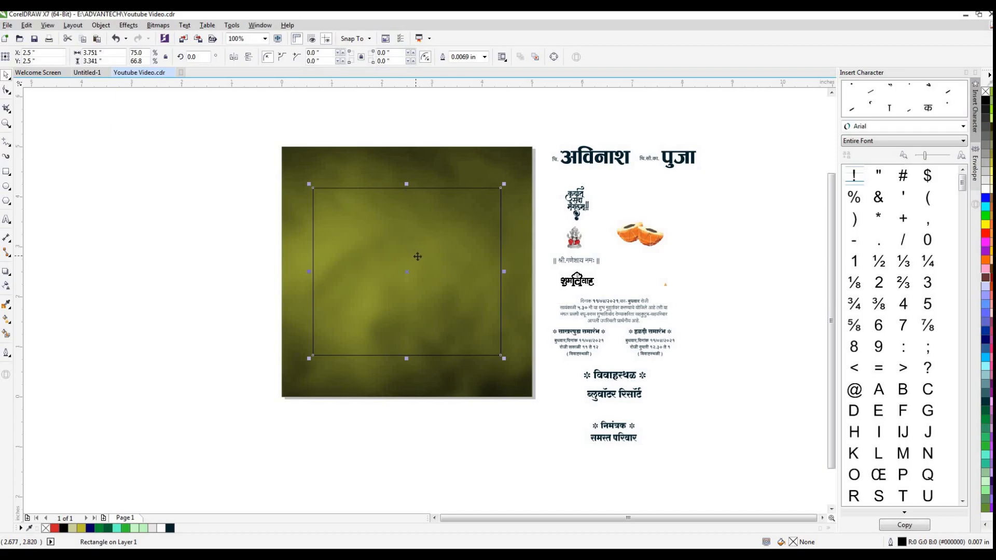
# - Make a narrower, taller copy of the inner rectangle, about 3.05 by 3.79 in, and centre it on the page
pyautogui.moveTo(307, 271); pyautogui.dragTo(328, 273)
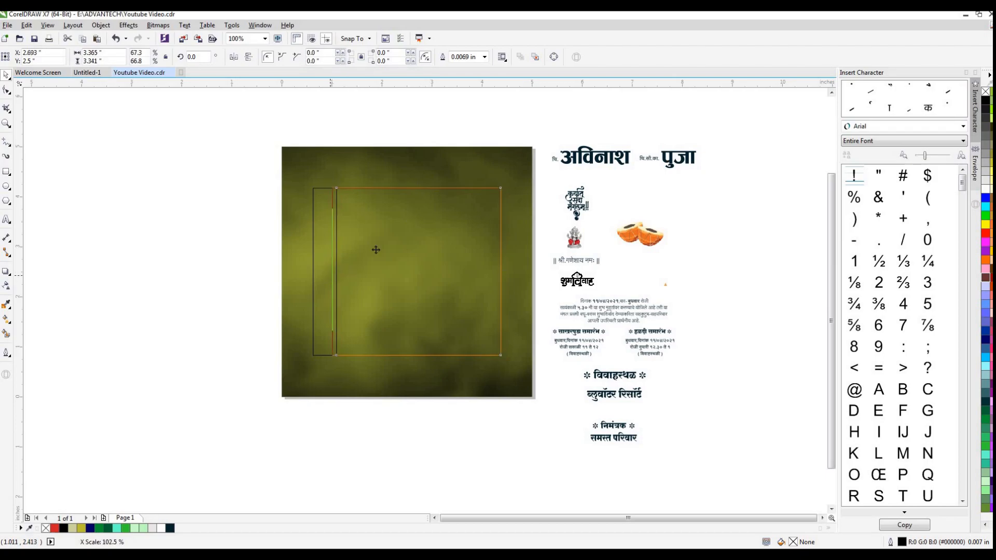
pyautogui.moveTo(418, 184); pyautogui.dragTo(420, 160)
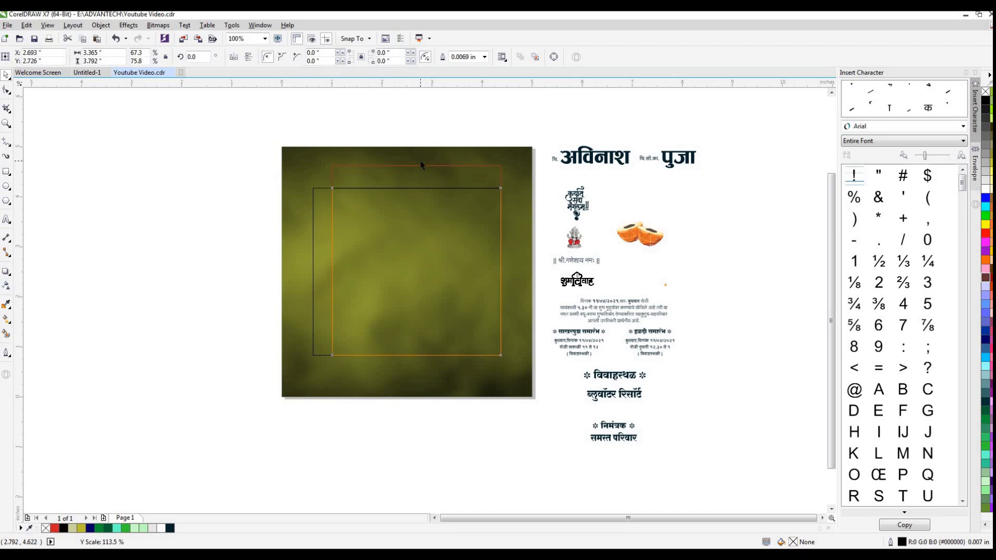
pyautogui.press('p')
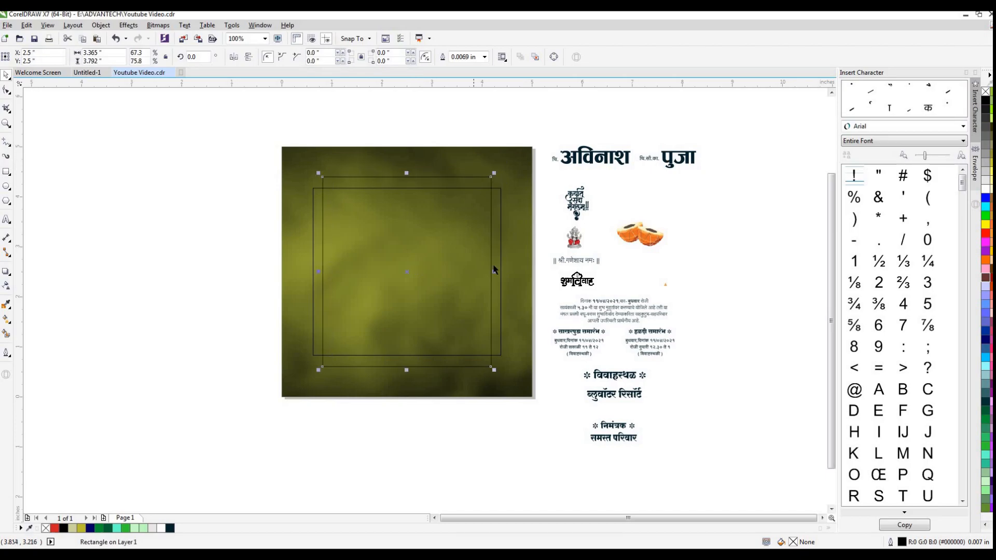
pyautogui.moveTo(492, 272); pyautogui.dragTo(475, 272)
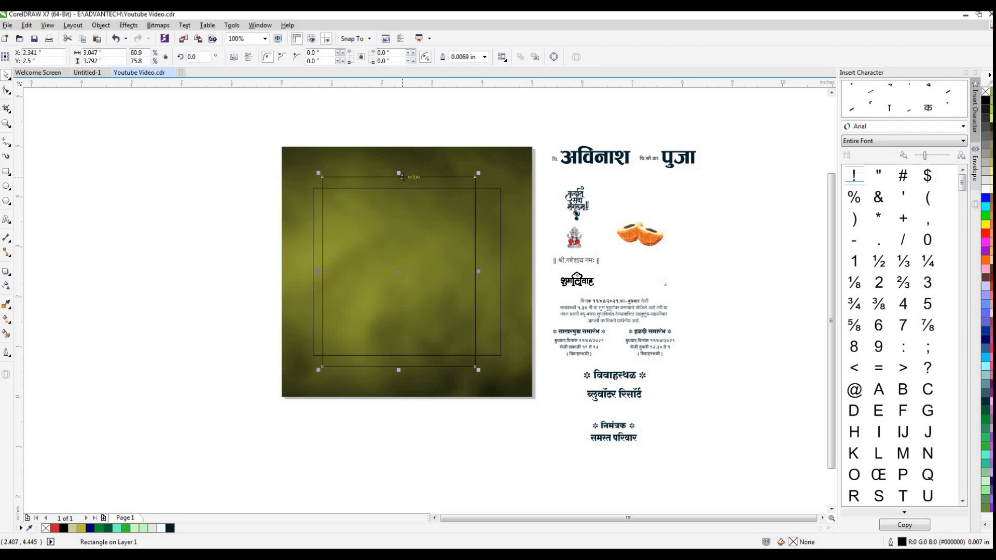
pyautogui.press('p')
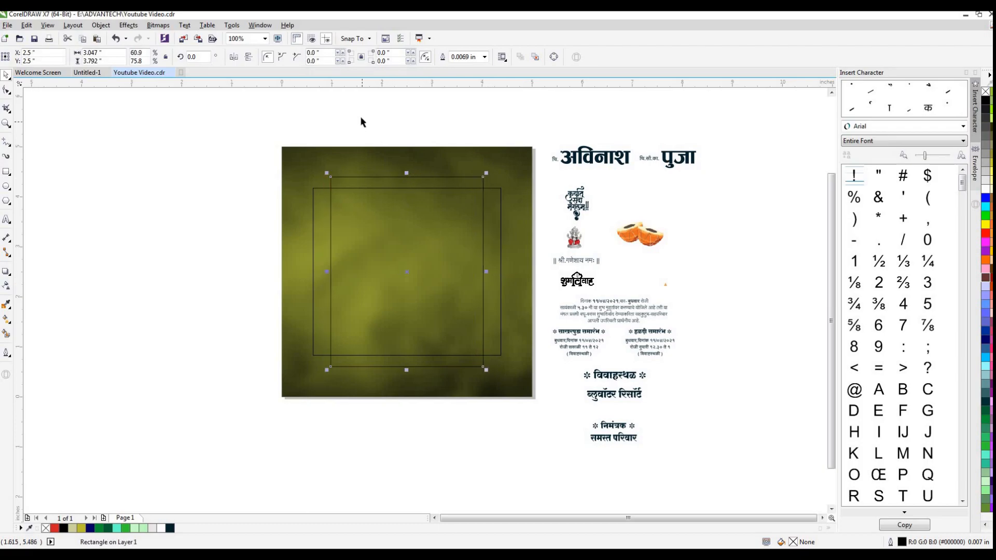
pyautogui.press('Escape')
# - Draw a circle about 0.99 in across over the rectangles' upper edges and align it with the page's vertical centre line
pyautogui.click(6, 185)
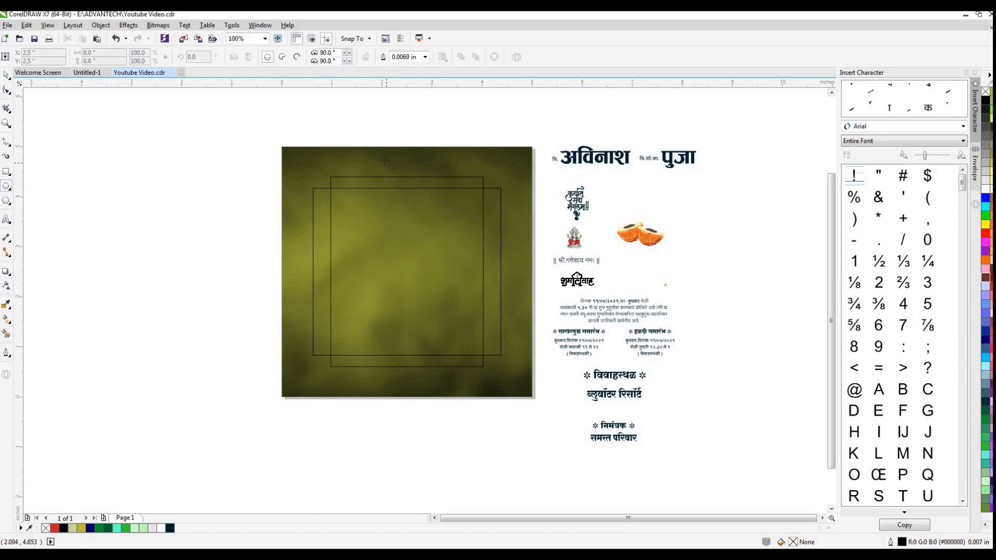
pyautogui.moveTo(383, 163); pyautogui.dragTo(427, 213)
pyautogui.click(6, 74)
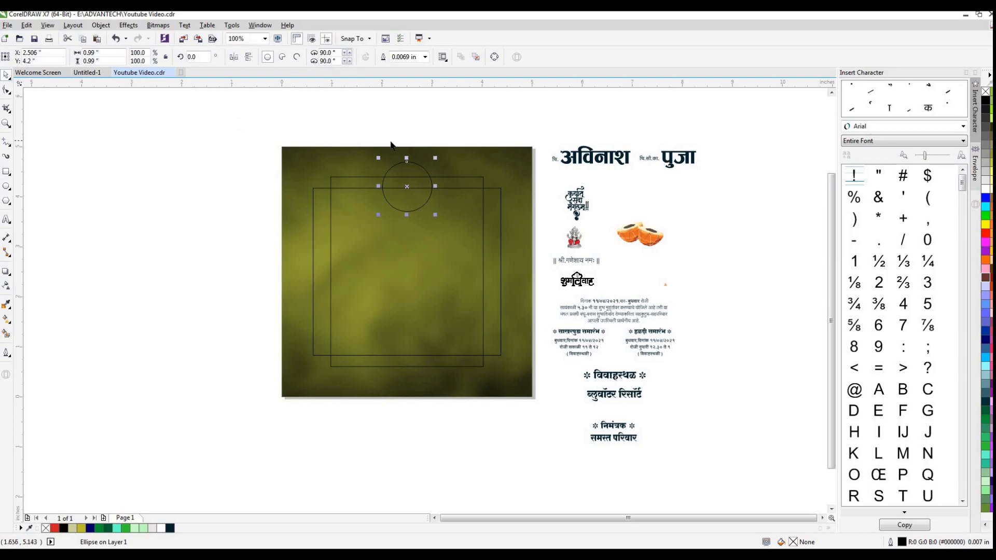
pyautogui.scroll(2, 390, 144)
pyautogui.moveTo(457, 321); pyautogui.dragTo(433, 265)
pyautogui.scroll(-2, 427, 245)
pyautogui.press('p')
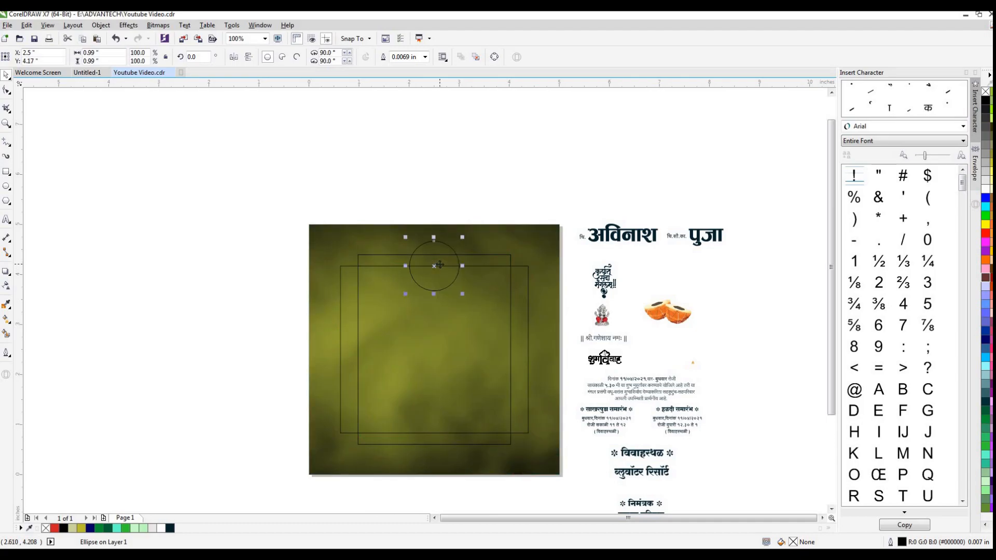
# - Copy the circle straight down to the rectangles' lower edges and weld all the outlined shapes into one frame
pyautogui.scroll(-1, 447, 261)
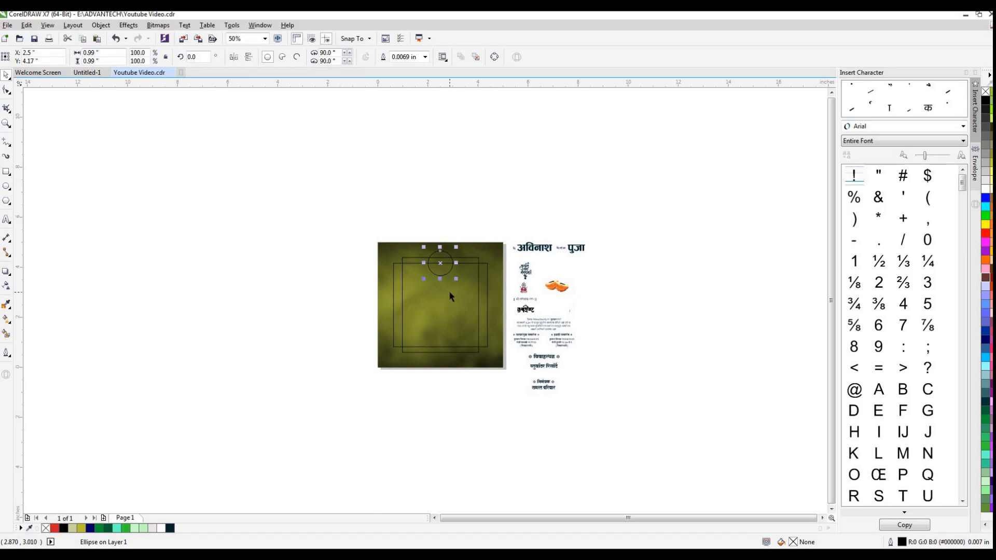
pyautogui.moveTo(439, 264); pyautogui.dragTo(439, 347)
pyautogui.moveTo(349, 220); pyautogui.dragTo(495, 385)
pyautogui.click(286, 57)
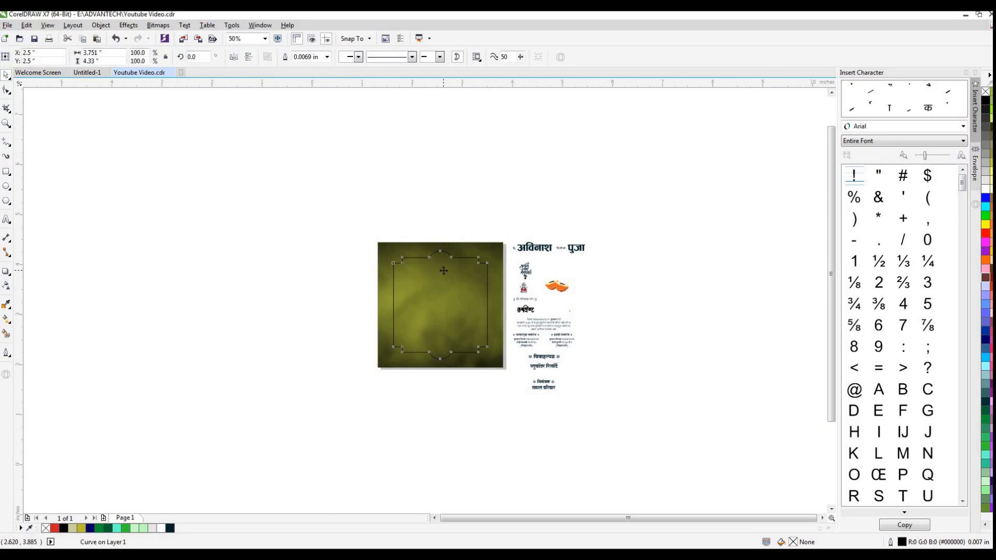
# - Stretch and scale the welded frame to about 3.43 by 4.52 in, centred on the page
pyautogui.scroll(2, 443, 270)
pyautogui.moveTo(436, 226); pyautogui.dragTo(438, 195)
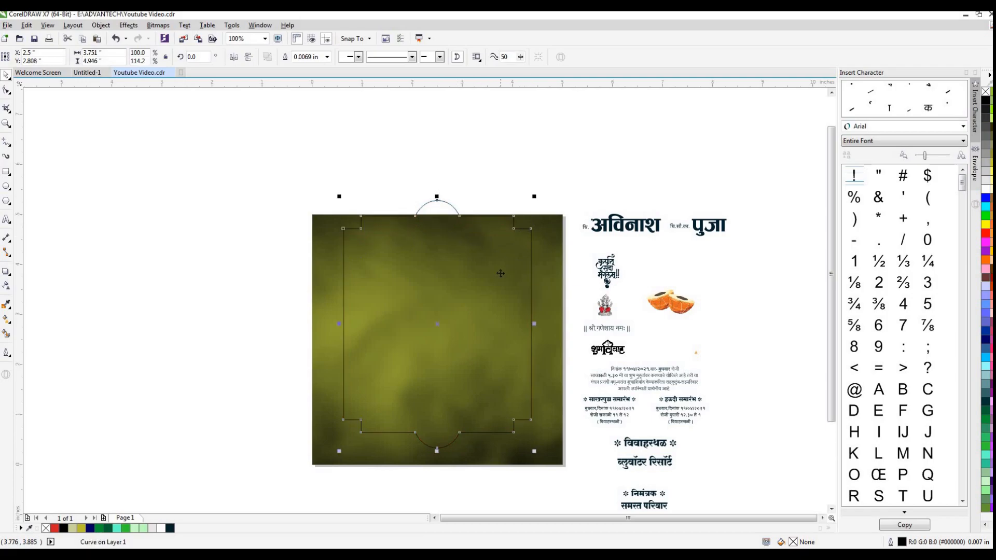
pyautogui.press('p')
pyautogui.moveTo(536, 467)
pyautogui.mouseDown()
pyautogui.moveTo(518, 472)
pyautogui.moveTo(524, 450)
pyautogui.moveTo(530, 458)
pyautogui.mouseUp()
pyautogui.click(480, 171)
pyautogui.click(437, 291)
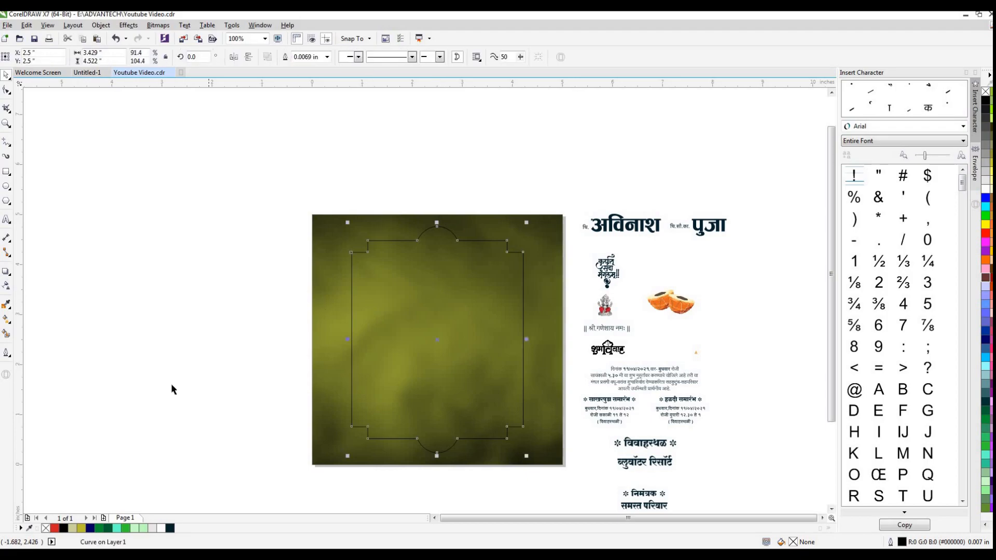
# - Give the frame a dark olive lens fill (#3D421A) with no outline
pyautogui.click(162, 528)
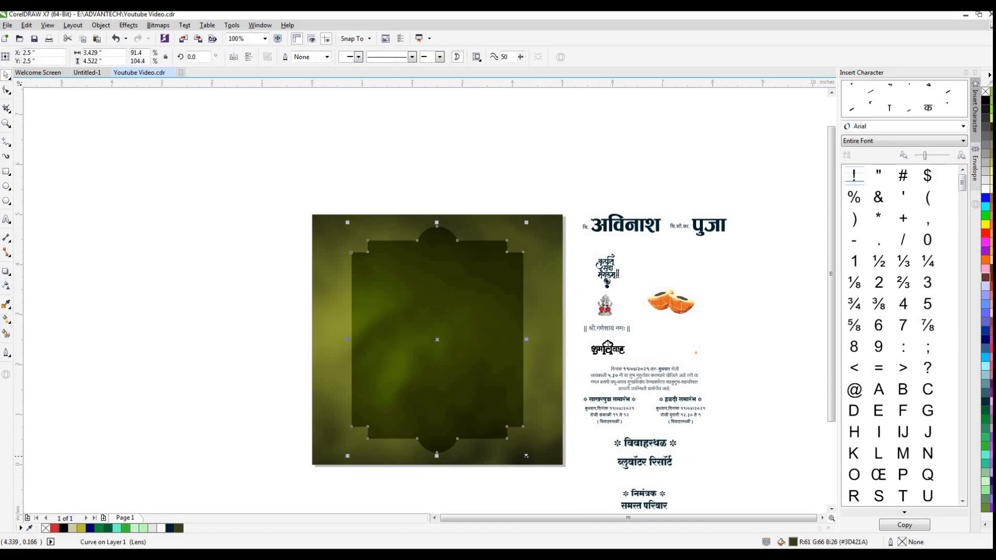
pyautogui.click(487, 189)
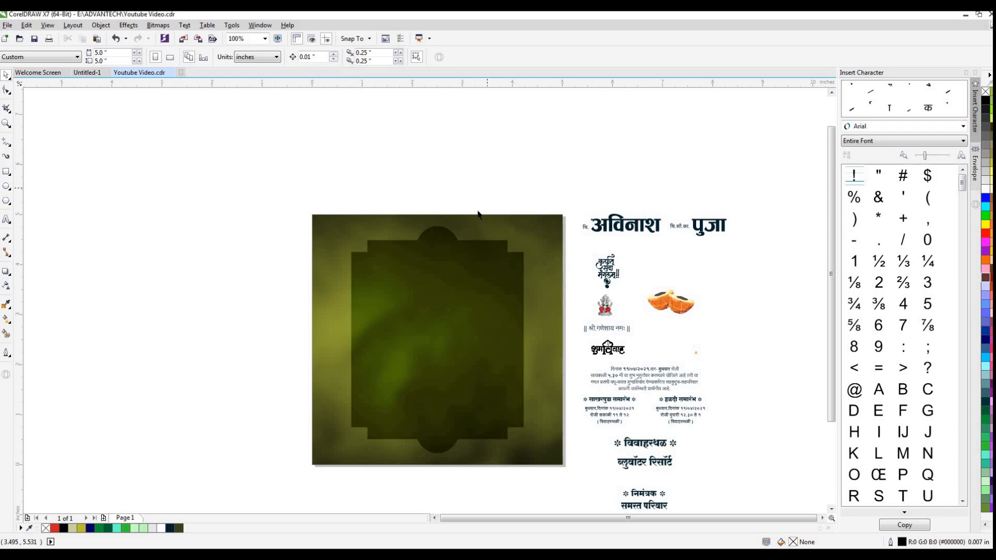
# - Stretch the dark frame vertically, then scale it about its centre to about 3.2 by 4.43 in
pyautogui.click(448, 301)
pyautogui.moveTo(437, 222); pyautogui.dragTo(439, 213)
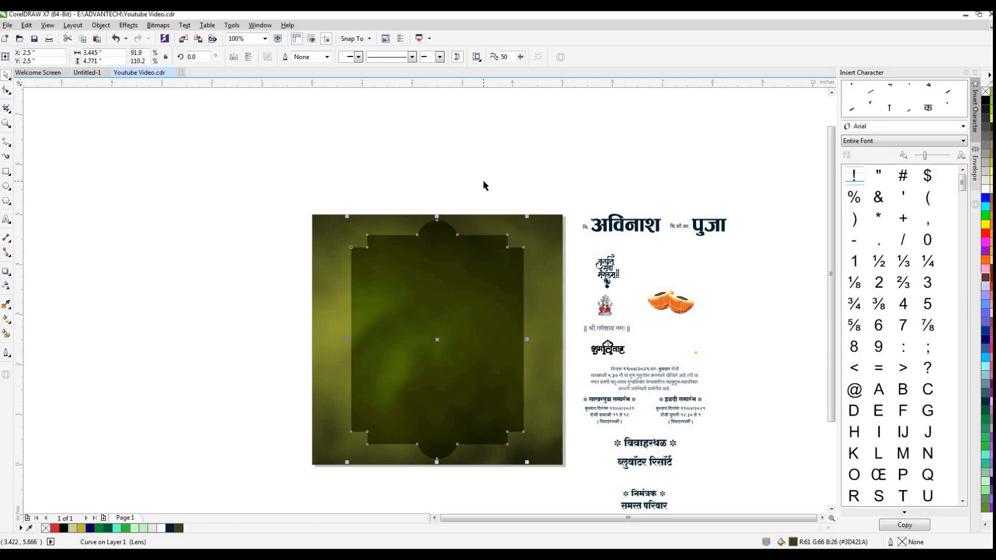
pyautogui.moveTo(528, 461); pyautogui.dragTo(521, 452)
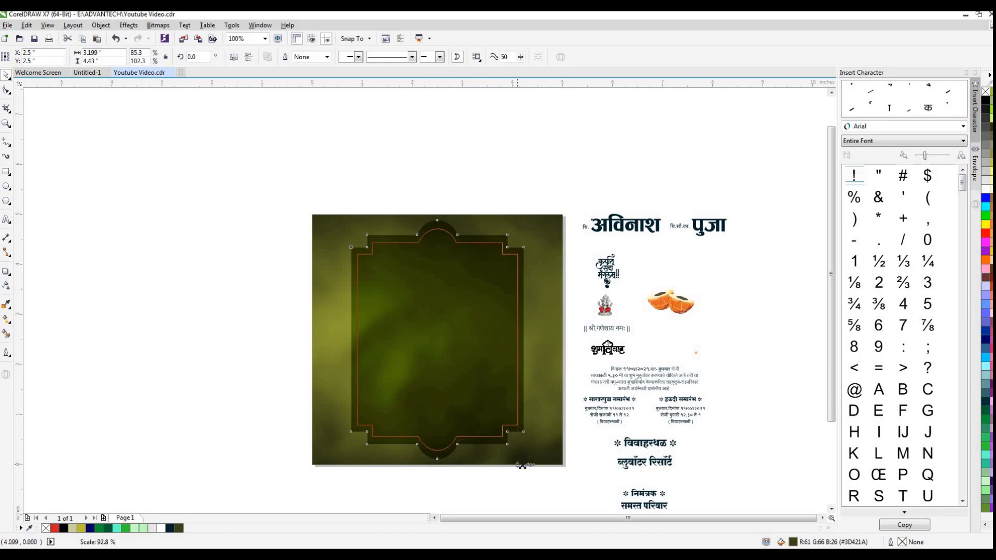
pyautogui.click(500, 170)
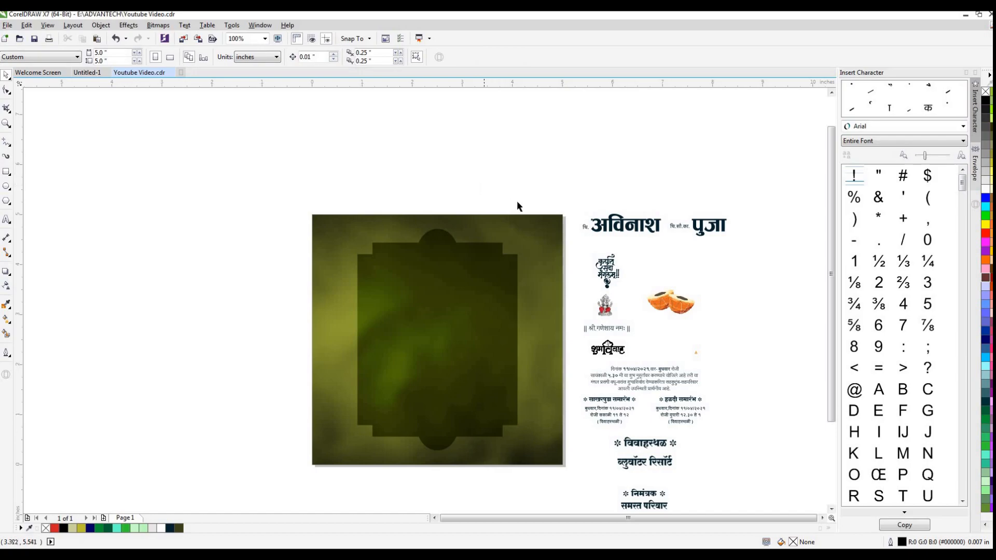
# - Place the Ganesha idol image in the arch at the top of the frame and enlarge it slightly
pyautogui.click(607, 312)
pyautogui.moveTo(608, 311); pyautogui.dragTo(440, 256)
pyautogui.scroll(3, 442, 253)
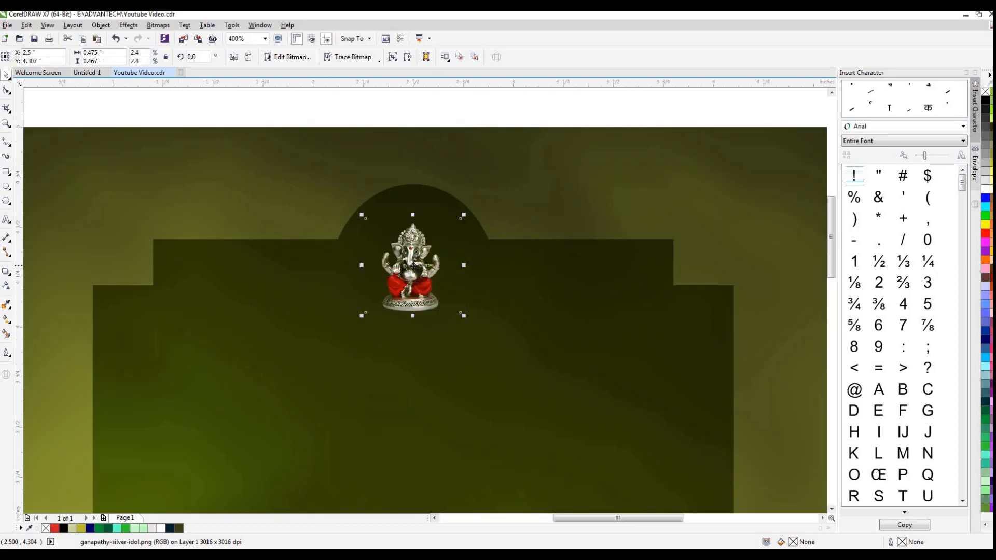
pyautogui.scroll(-2, 413, 265)
pyautogui.moveTo(418, 261); pyautogui.dragTo(424, 257)
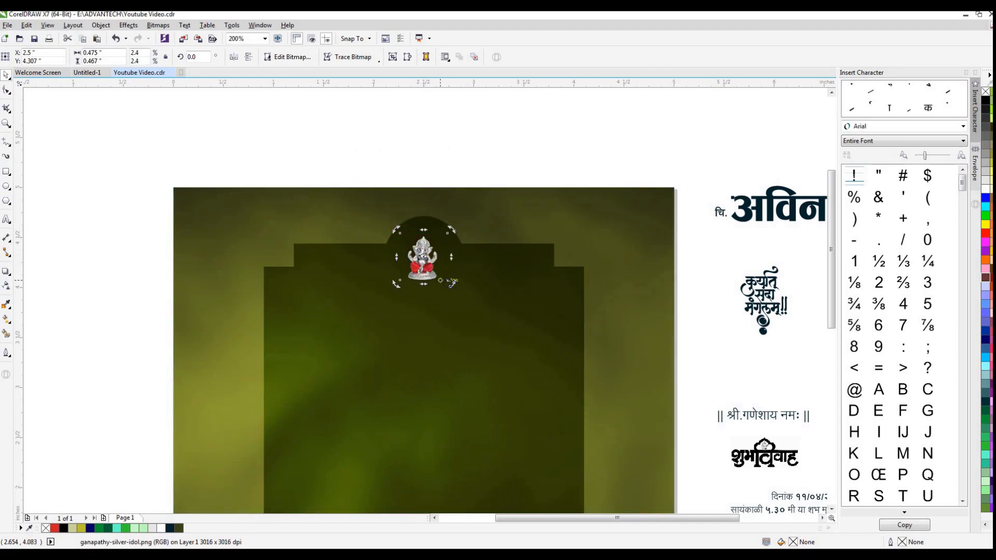
pyautogui.moveTo(454, 285); pyautogui.dragTo(457, 289)
# - Add a black Multiply drop shadow to the Ganesha image, cast from its base
pyautogui.click(7, 271)
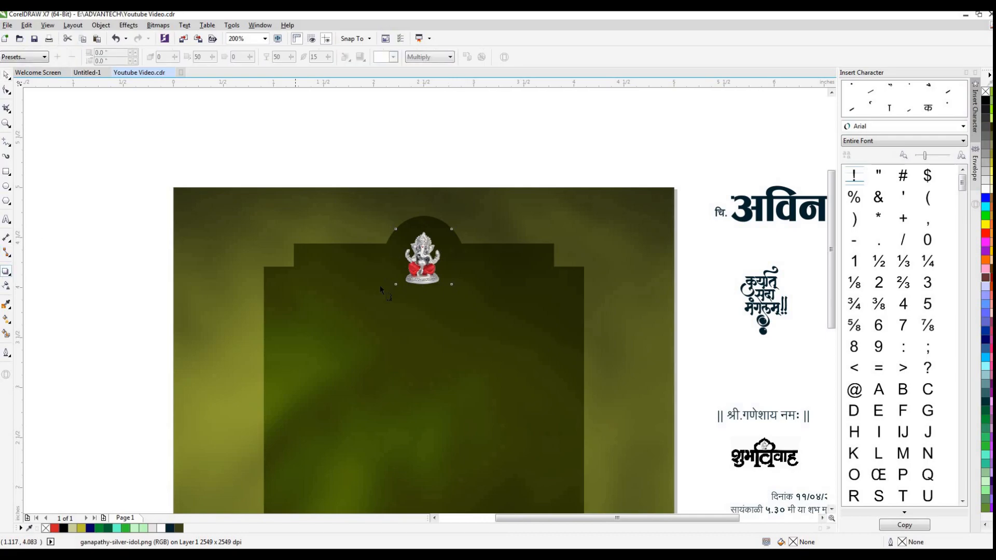
pyautogui.moveTo(423, 284); pyautogui.dragTo(423, 278)
pyautogui.click(6, 76)
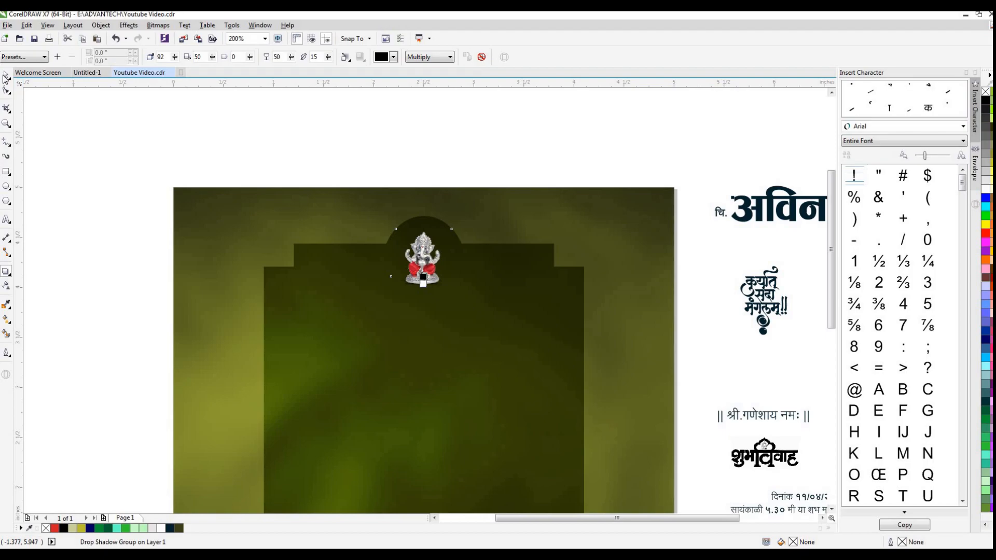
pyautogui.click(480, 182)
# - Move the couple's names from beside the page onto the dark frame, just below the Ganesha image
pyautogui.scroll(-2, 481, 182)
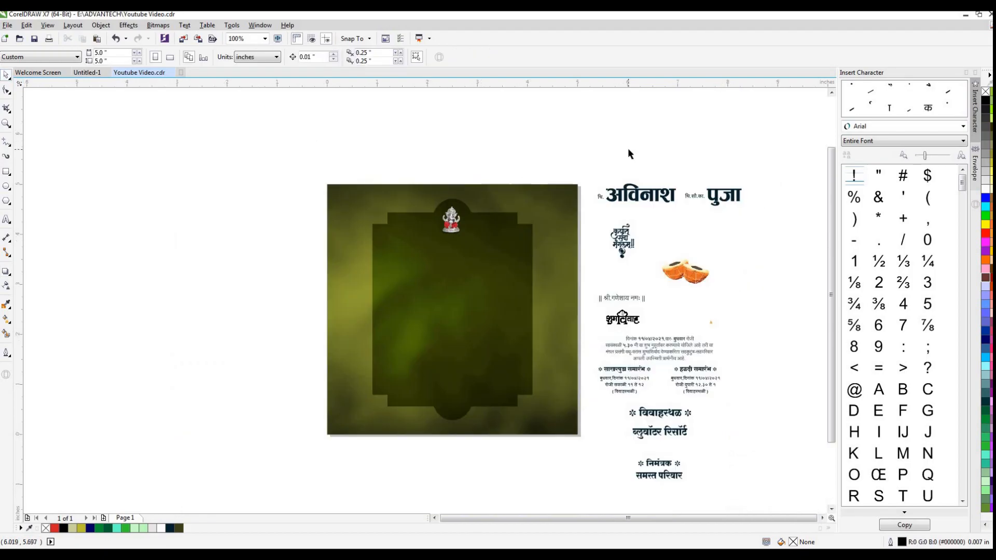
pyautogui.moveTo(585, 157); pyautogui.dragTo(751, 216)
pyautogui.moveTo(668, 193); pyautogui.dragTo(510, 243)
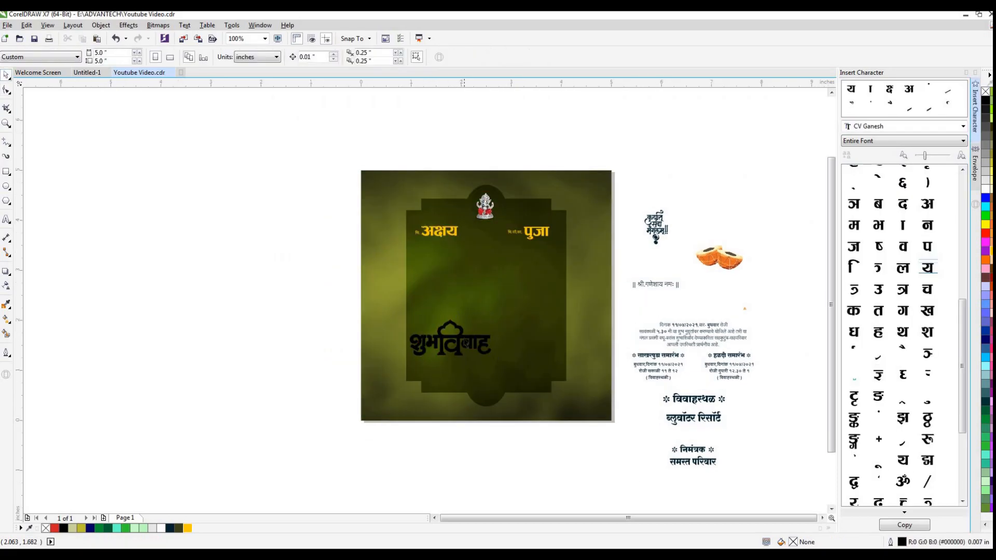
# - Fill both parts of the शुभविवाह title white and weld them into a single curve
pyautogui.click(456, 339)
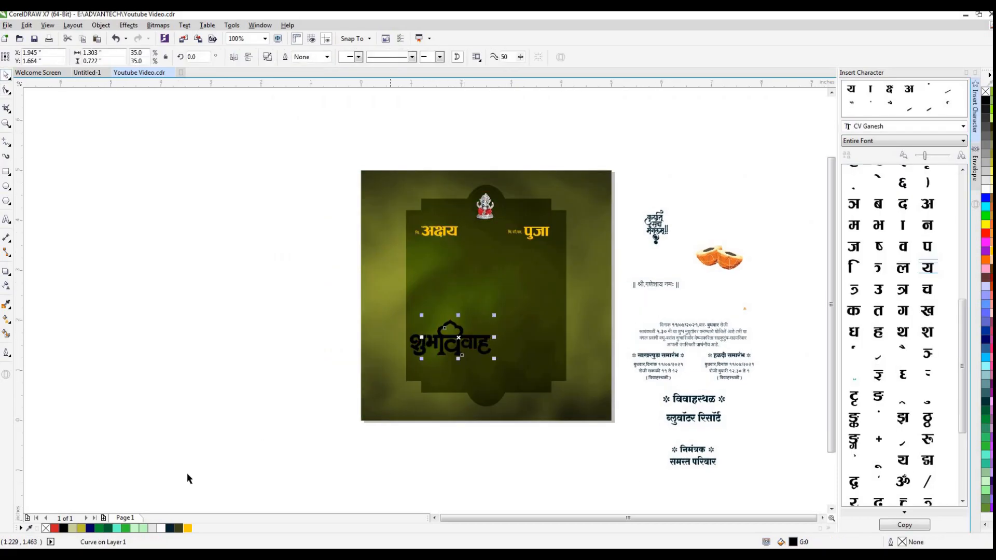
pyautogui.click(161, 528)
pyautogui.moveTo(312, 307); pyautogui.dragTo(550, 380)
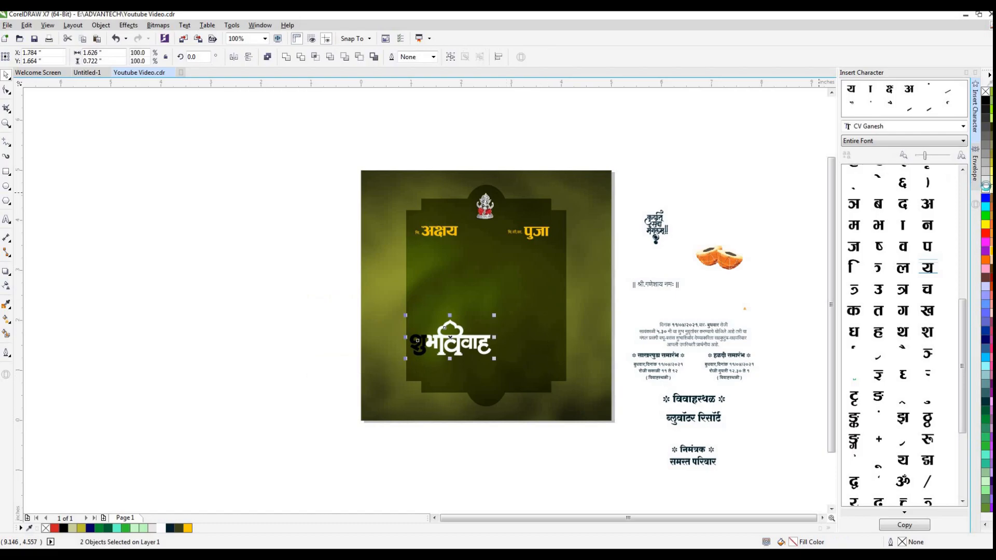
pyautogui.click(985, 188)
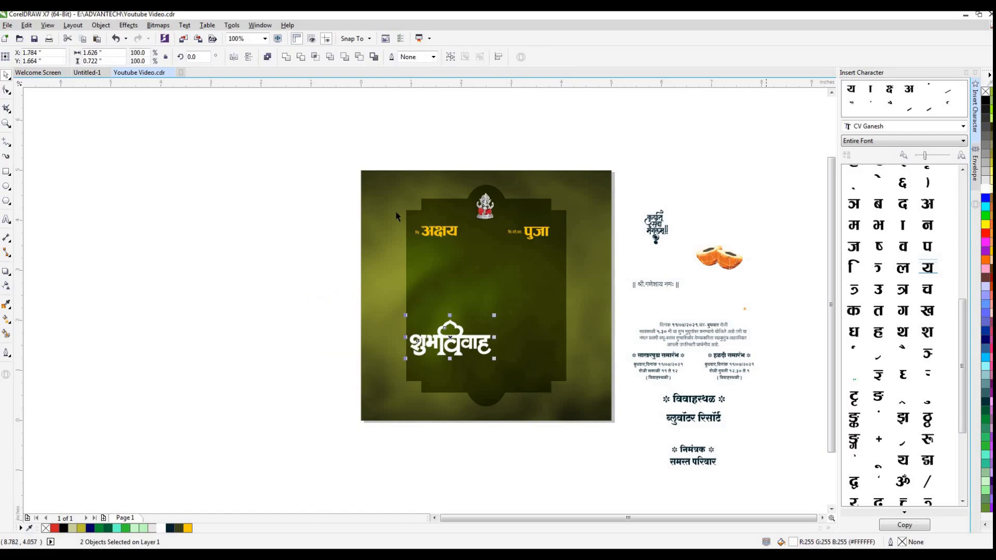
pyautogui.click(101, 25)
pyautogui.moveTo(223, 227)
pyautogui.click(268, 228)
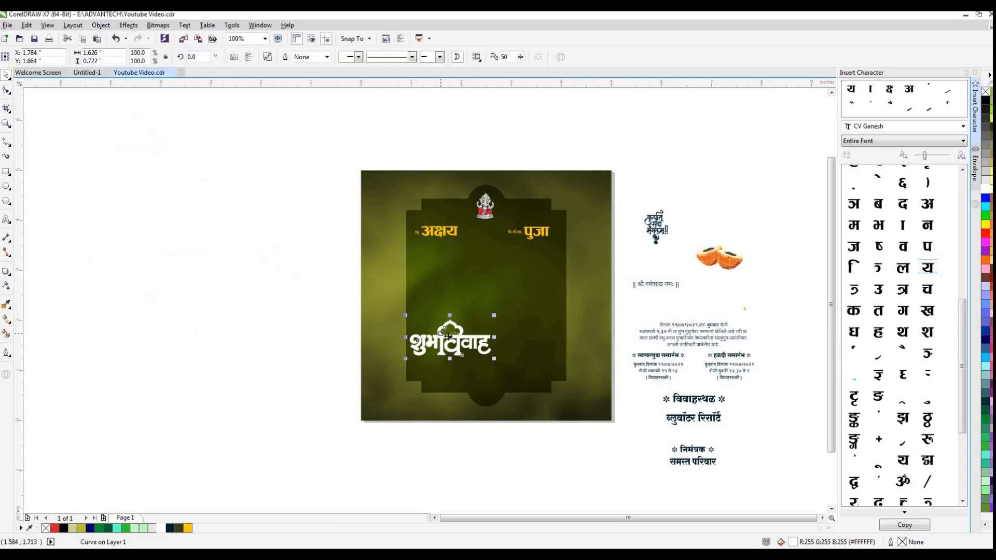
# - Shrink the शुभविवाह title and centre it on the frame, just below the couple's names
pyautogui.moveTo(450, 338); pyautogui.dragTo(518, 266)
pyautogui.scroll(2, 494, 242)
pyautogui.moveTo(462, 281)
pyautogui.mouseDown()
pyautogui.moveTo(456, 270)
pyautogui.moveTo(457, 315)
pyautogui.moveTo(458, 262)
pyautogui.mouseUp()
pyautogui.scroll(-2, 456, 270)
pyautogui.click(638, 181)
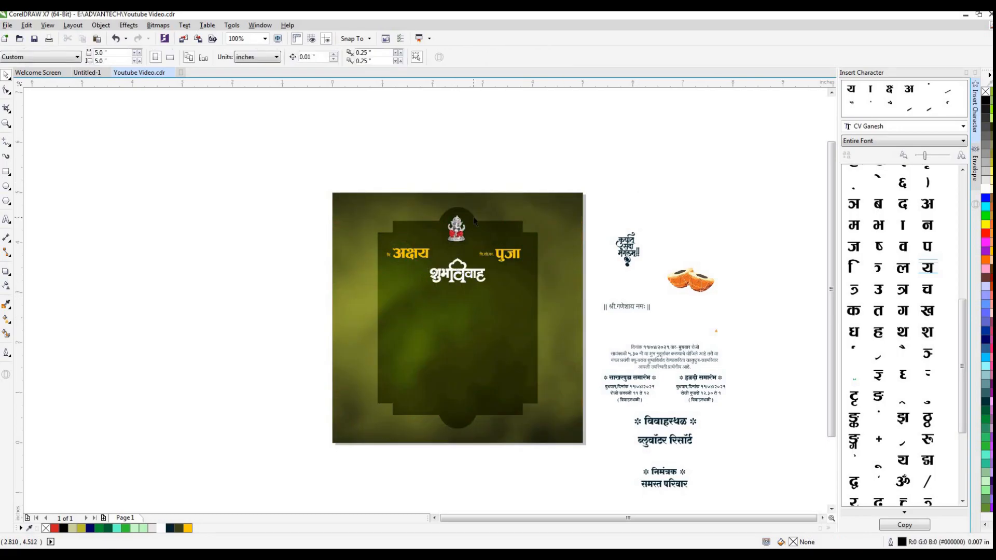
# - Place the श्री गणेशाय नमः line centred above the frame's arch and fill it white
pyautogui.moveTo(630, 306); pyautogui.dragTo(458, 201)
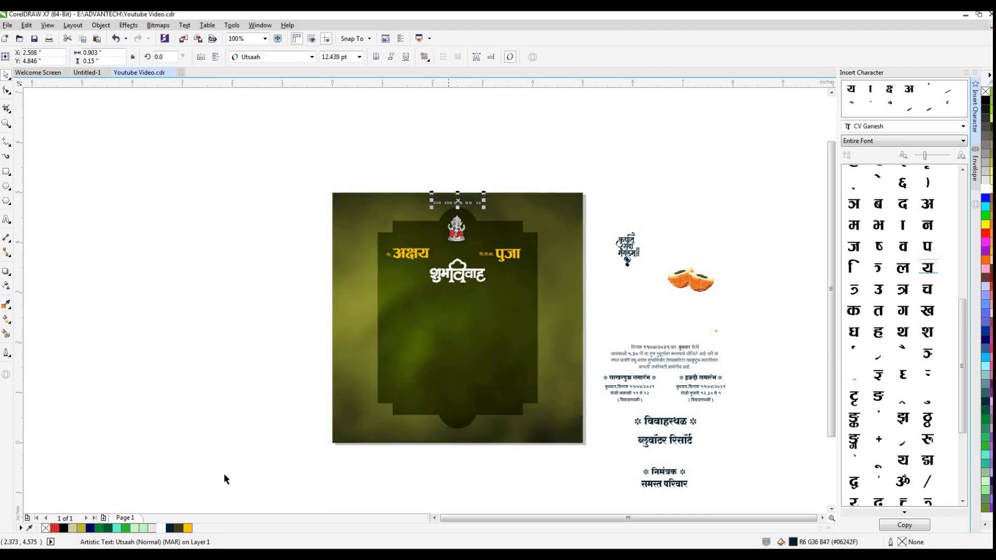
pyautogui.click(160, 528)
pyautogui.press('Escape')
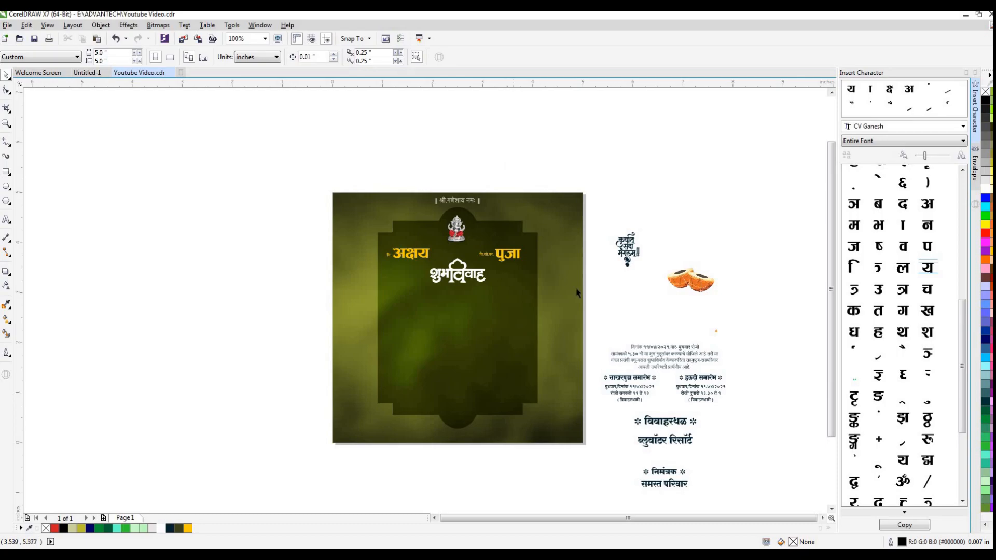
# - Centre the invitation paragraph with the wedding date on the frame below the शुभविवाह title and fill it white
pyautogui.moveTo(692, 369); pyautogui.dragTo(728, 370)
pyautogui.moveTo(561, 338); pyautogui.dragTo(458, 304)
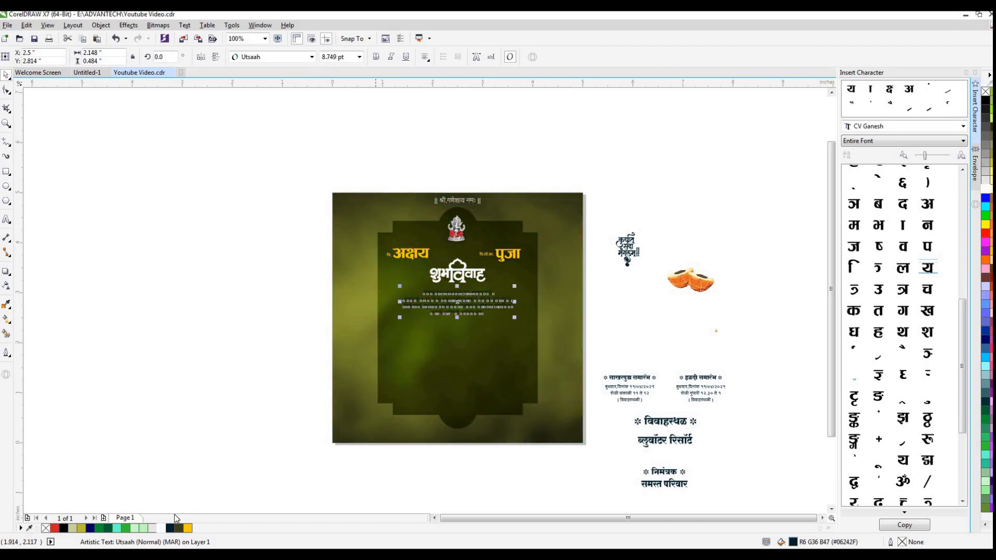
pyautogui.click(161, 477)
pyautogui.moveTo(602, 276); pyautogui.dragTo(377, 348)
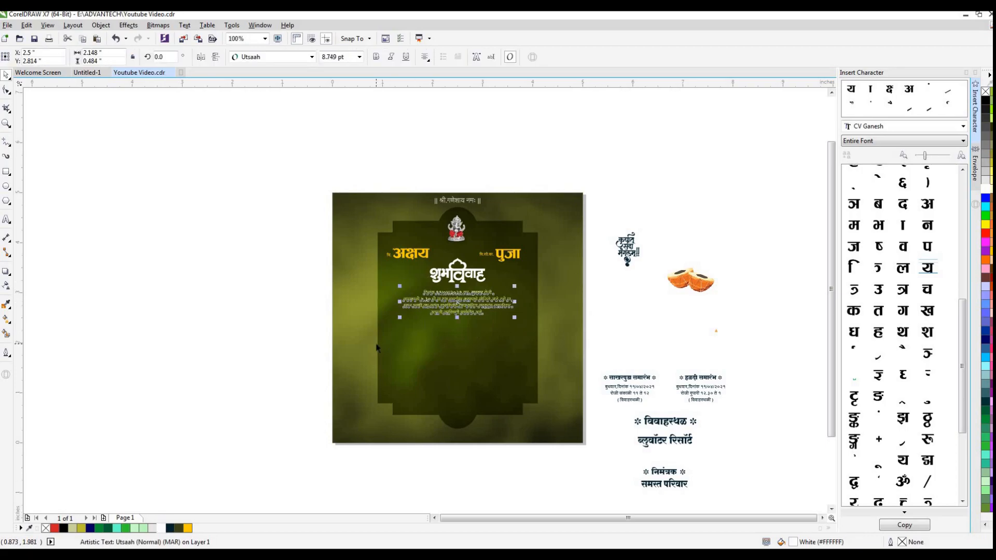
pyautogui.click(154, 362)
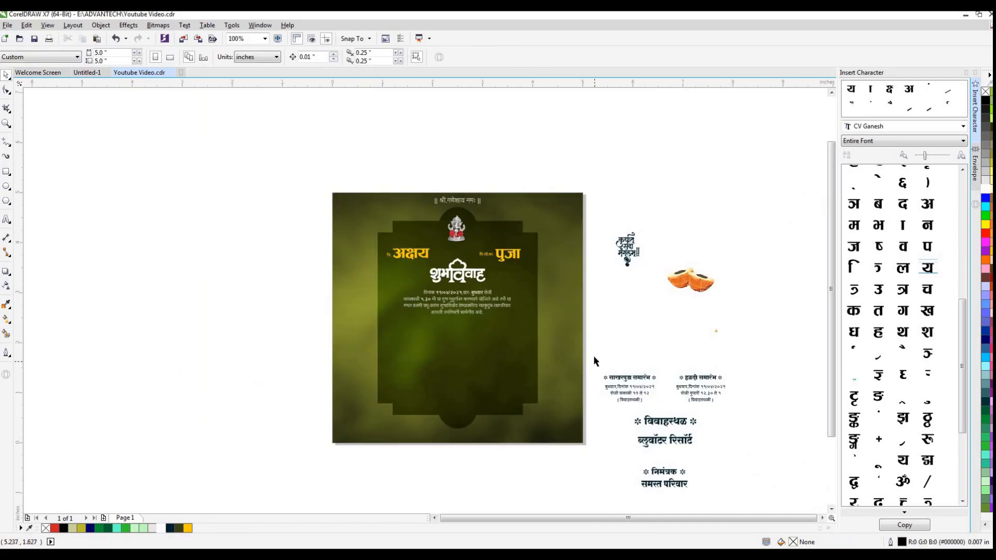
# - Centre the two ceremony text blocks on the frame below the invitation paragraph, group them and nudge them up
pyautogui.moveTo(593, 356); pyautogui.dragTo(742, 409)
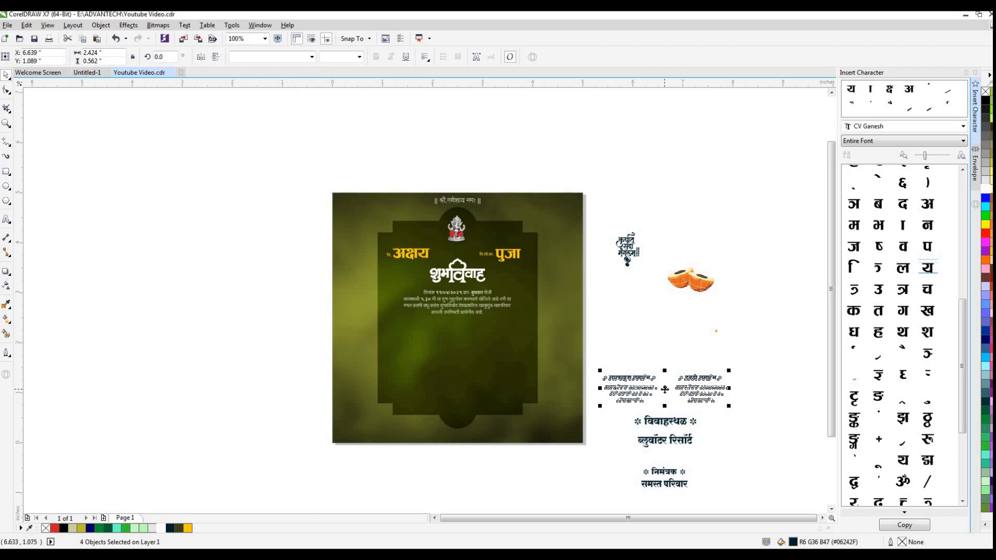
pyautogui.moveTo(623, 372); pyautogui.dragTo(457, 339)
pyautogui.hotkey('ctrl', 'g')
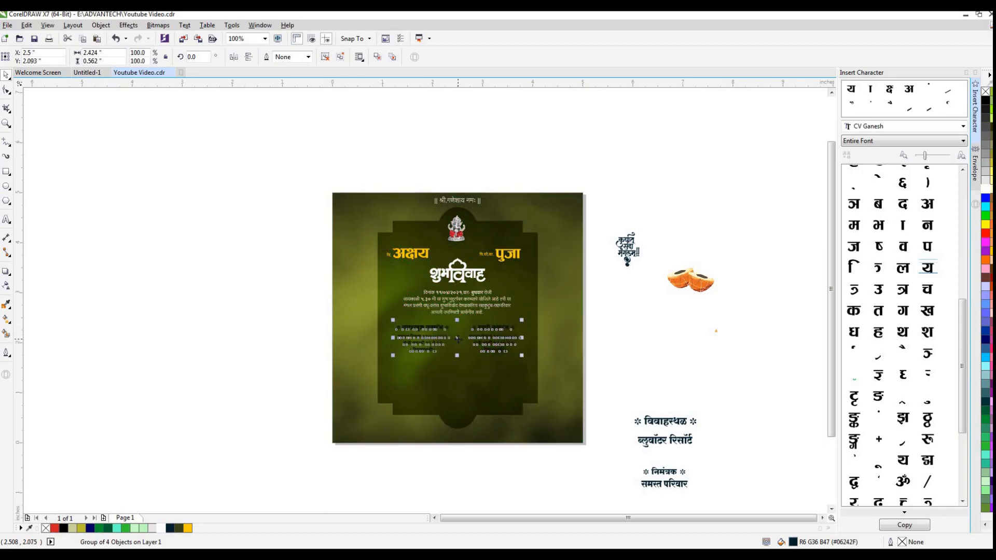
pyautogui.press('Up')
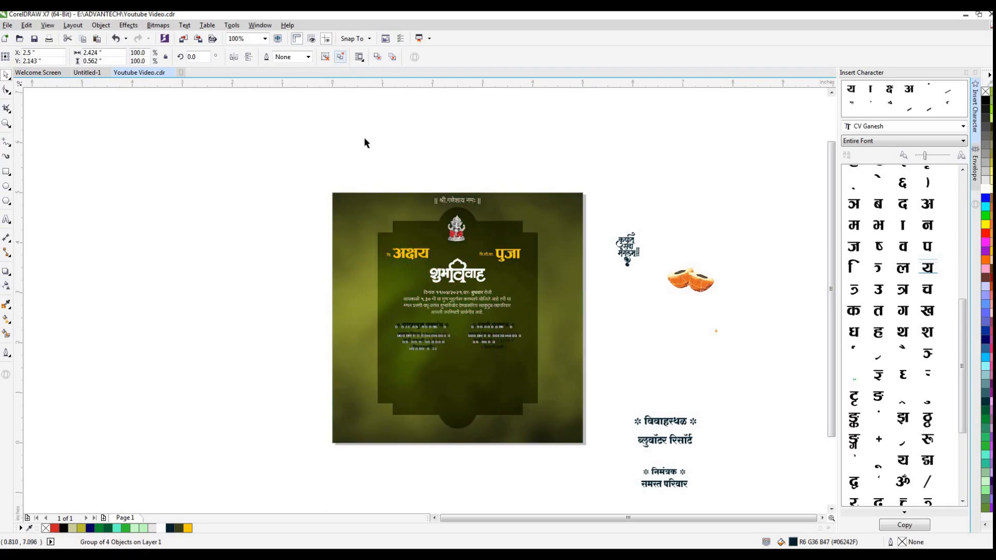
pyautogui.click(366, 145)
# - Select all four text objects of the two ceremony blocks and fill them white
pyautogui.scroll(1, 444, 327)
pyautogui.click(444, 328)
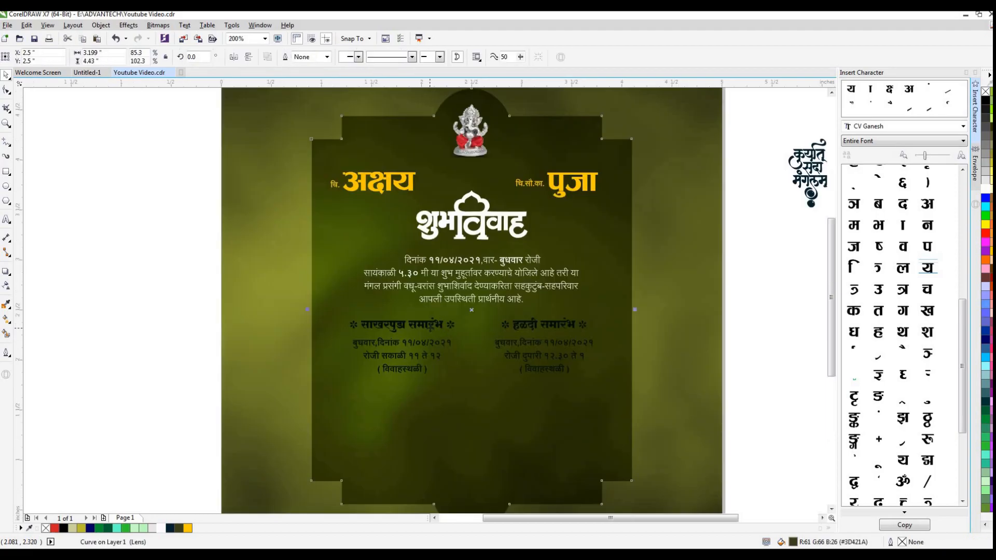
pyautogui.moveTo(174, 309); pyautogui.dragTo(632, 406)
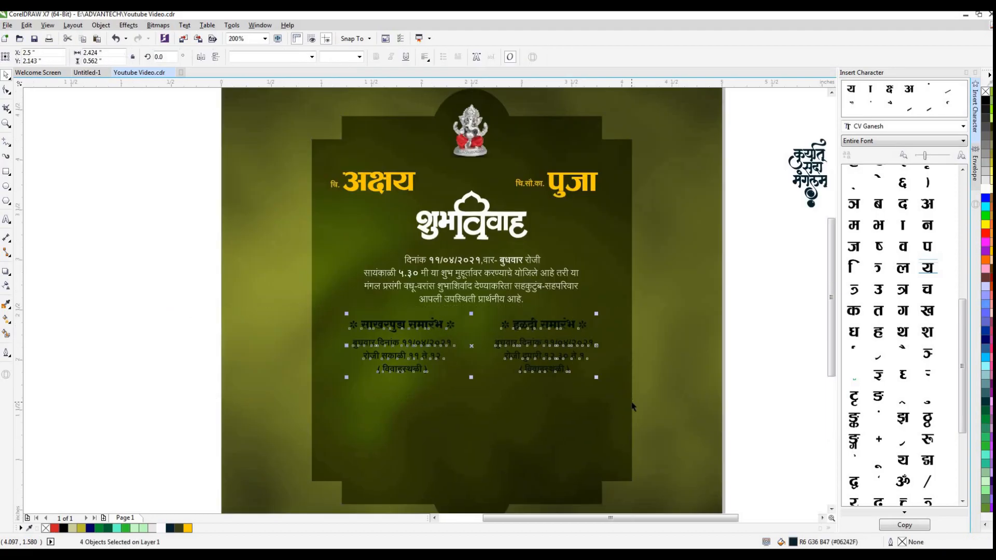
pyautogui.click(325, 350)
pyautogui.moveTo(186, 308); pyautogui.dragTo(651, 390)
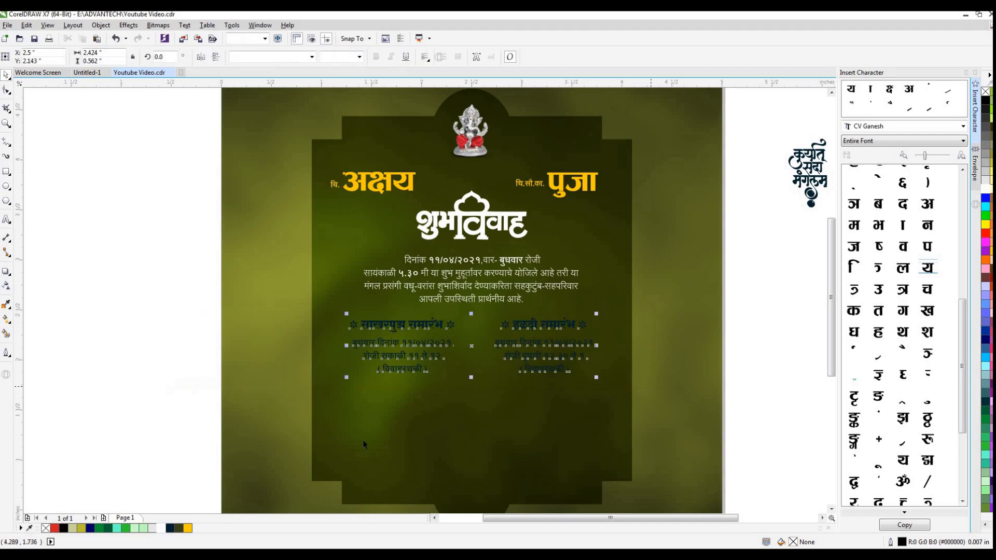
pyautogui.click(161, 529)
# - Fill the two ceremony headings, साखरपुडा समारंभ and हळदी समारंभ, with deep yellow
pyautogui.click(395, 325)
pyautogui.click(187, 527)
pyautogui.click(529, 327)
pyautogui.click(188, 527)
pyautogui.press('Escape')
# - Place the विवाहस्थळ heading and its ब्लुवॉटर रिसॉर्ट line on the frame, below the two ceremony blocks
pyautogui.scroll(-2, 430, 343)
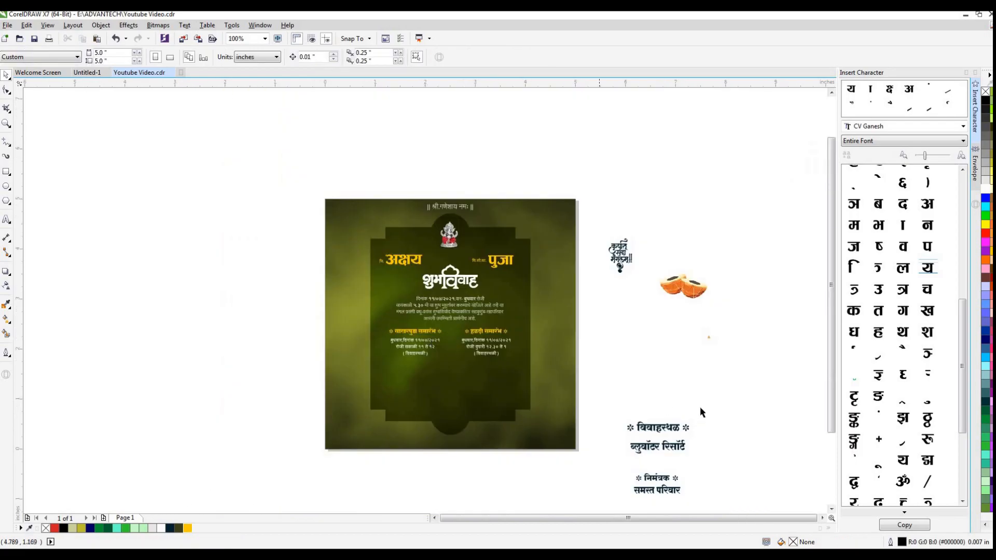
pyautogui.moveTo(722, 410); pyautogui.dragTo(617, 491)
pyautogui.moveTo(657, 457); pyautogui.dragTo(650, 404)
pyautogui.click(726, 411)
pyautogui.moveTo(716, 349); pyautogui.dragTo(451, 379)
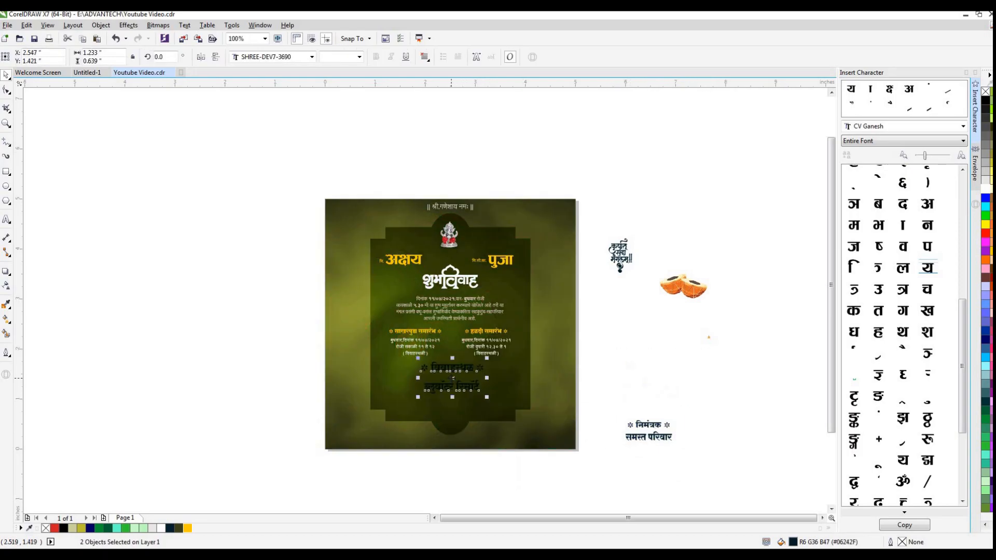
# - Select the two lines of the venue text and fill them white
pyautogui.click(642, 387)
pyautogui.scroll(1, 470, 384)
pyautogui.click(470, 384)
pyautogui.moveTo(733, 329); pyautogui.dragTo(328, 422)
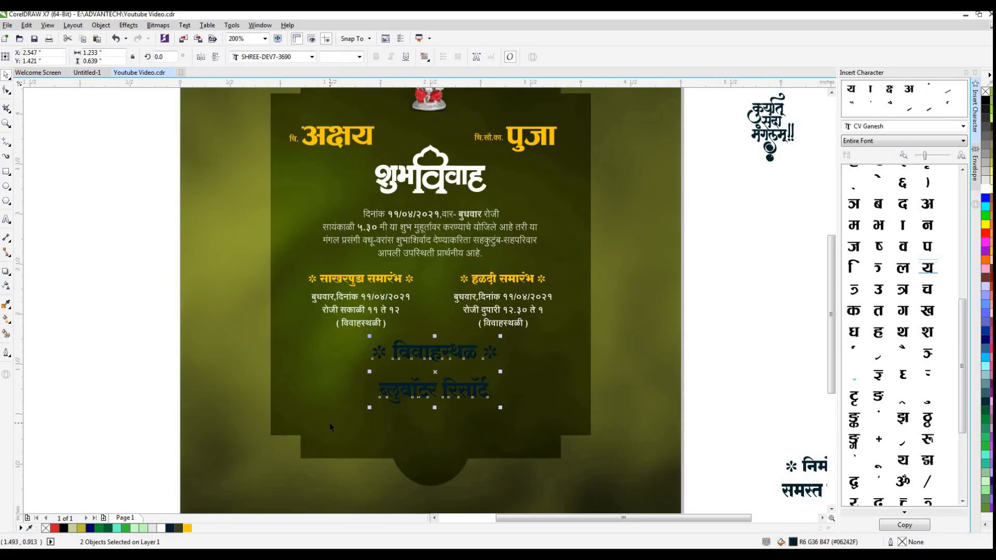
pyautogui.click(161, 528)
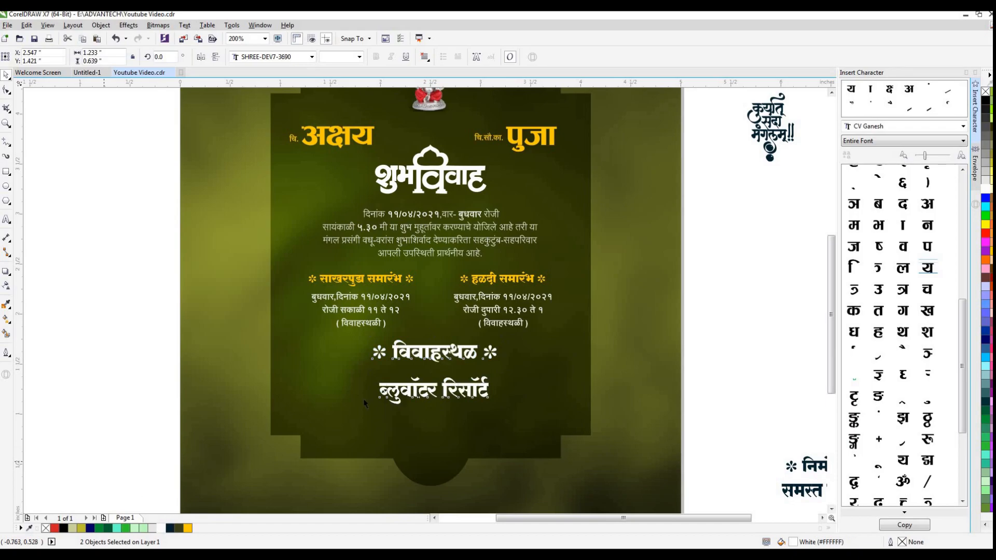
# - Move the ब्लुवॉटर रिसॉर्ट line closer to the विवाहस्थळ heading and reduce its size slightly
pyautogui.click(443, 392)
pyautogui.moveTo(434, 390); pyautogui.dragTo(434, 377)
pyautogui.moveTo(493, 395); pyautogui.dragTo(484, 399)
# - Fill the विवाहस्थळ heading with deep yellow (#FFCC00)
pyautogui.click(445, 358)
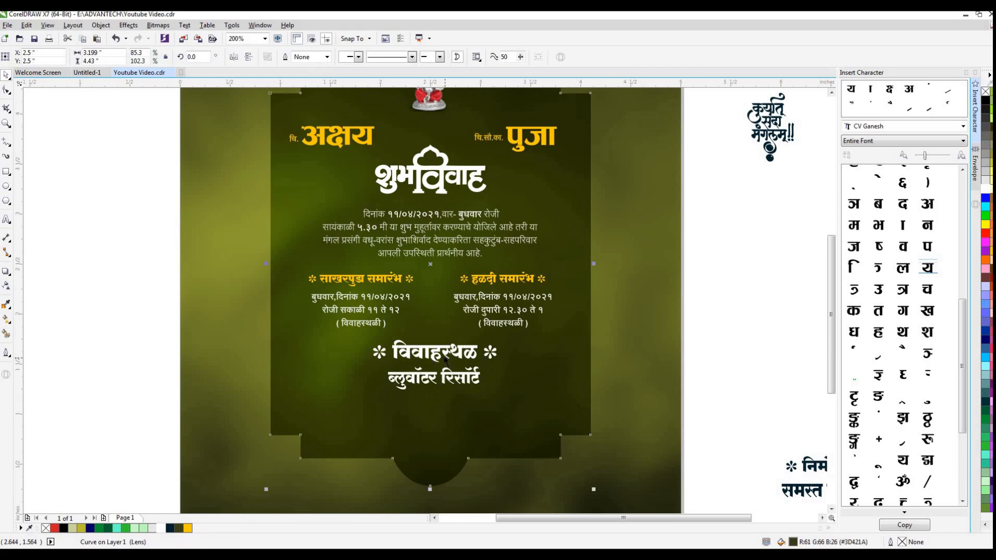
pyautogui.click(446, 352)
pyautogui.click(187, 528)
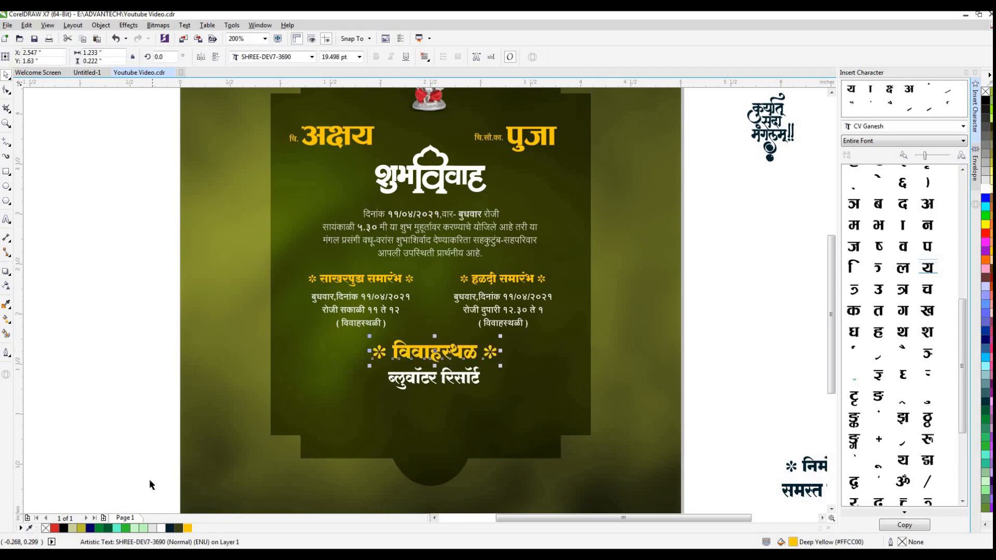
pyautogui.click(148, 478)
# - Place the निमंत्रक heading and समस्त परिवार line on the frame below the venue and fill both white
pyautogui.scroll(-1, 423, 385)
pyautogui.moveTo(675, 413); pyautogui.dragTo(583, 457)
pyautogui.moveTo(625, 428); pyautogui.dragTo(428, 405)
pyautogui.click(163, 529)
pyautogui.press('Escape')
# - Fill the निमंत्रक heading with deep yellow
pyautogui.click(435, 401)
pyautogui.click(188, 529)
pyautogui.press('Escape')
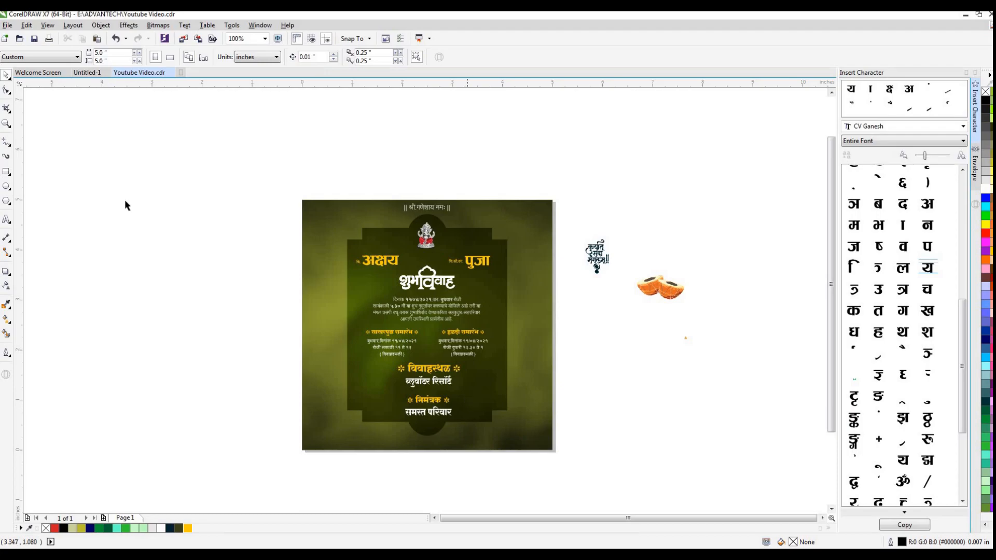
# - Draw a horizontal straight line about 1.21 in long between the venue text and the निमंत्रक heading
pyautogui.click(10, 150)
pyautogui.click(46, 152)
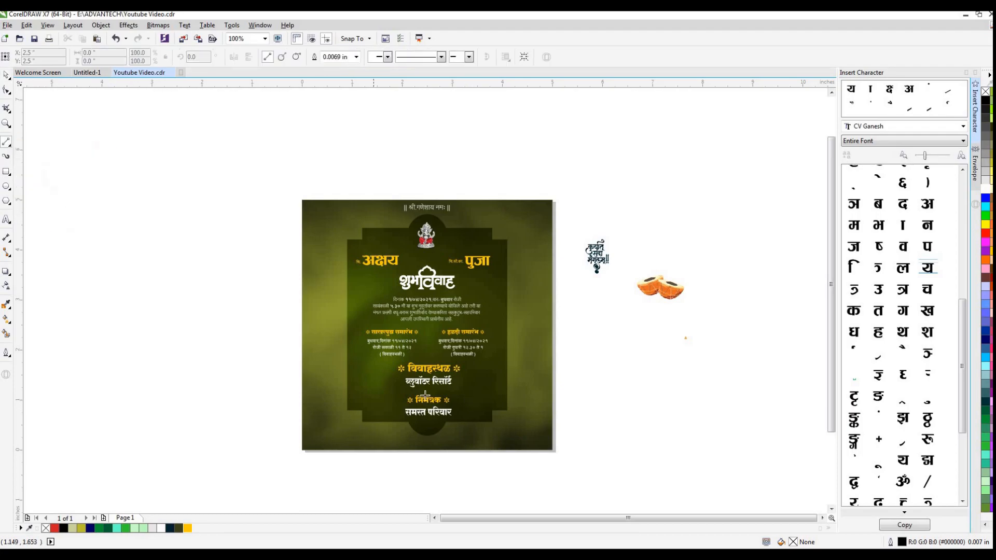
pyautogui.scroll(3, 427, 396)
pyautogui.moveTo(317, 385); pyautogui.dragTo(560, 389)
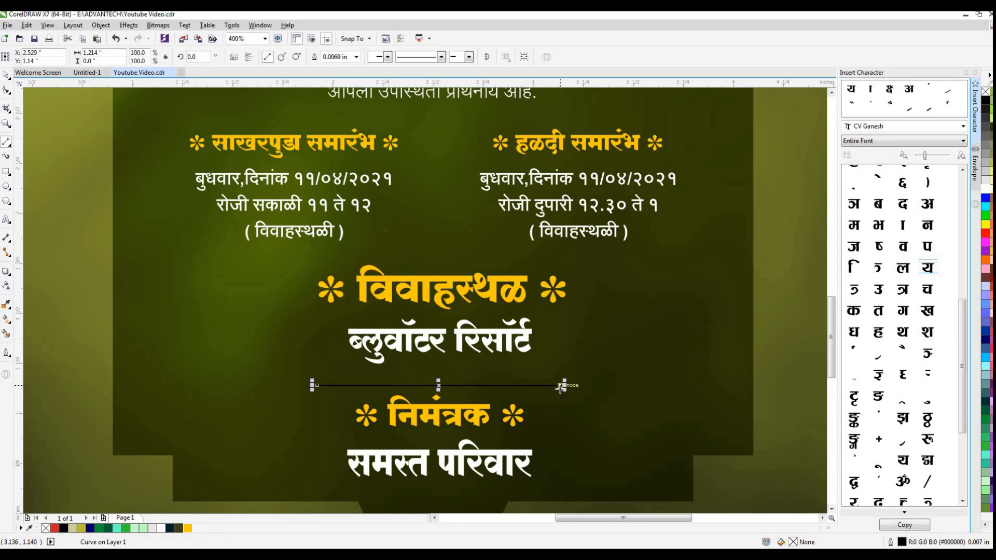
pyautogui.click(7, 76)
# - Centre the divider line horizontally on the page, raise it slightly and give it a deep yellow outline
pyautogui.scroll(-1, 221, 284)
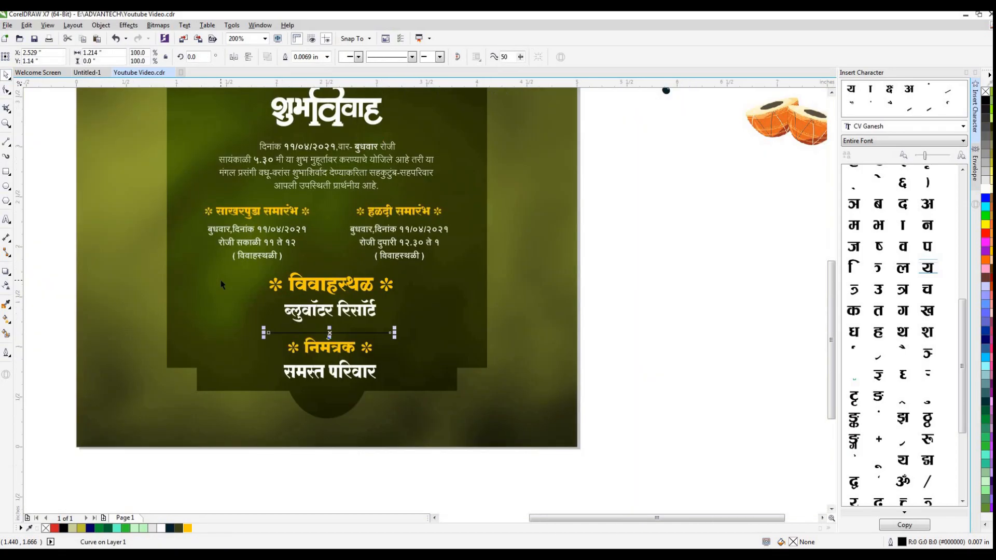
pyautogui.moveTo(329, 332)
pyautogui.mouseDown()
pyautogui.moveTo(326, 197)
pyautogui.moveTo(327, 331)
pyautogui.mouseUp()
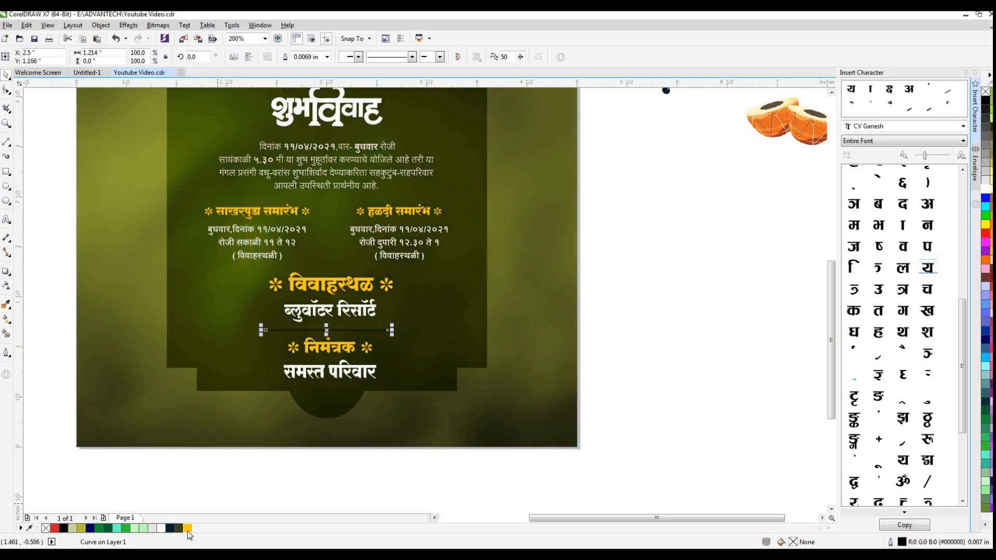
pyautogui.rightClick(188, 528)
pyautogui.click(539, 425)
# - Bring the tabla drums image to the front, enlarge it to about 1.67 by 1.25 in and place it at the card's lower-left corner
pyautogui.scroll(-1, 539, 426)
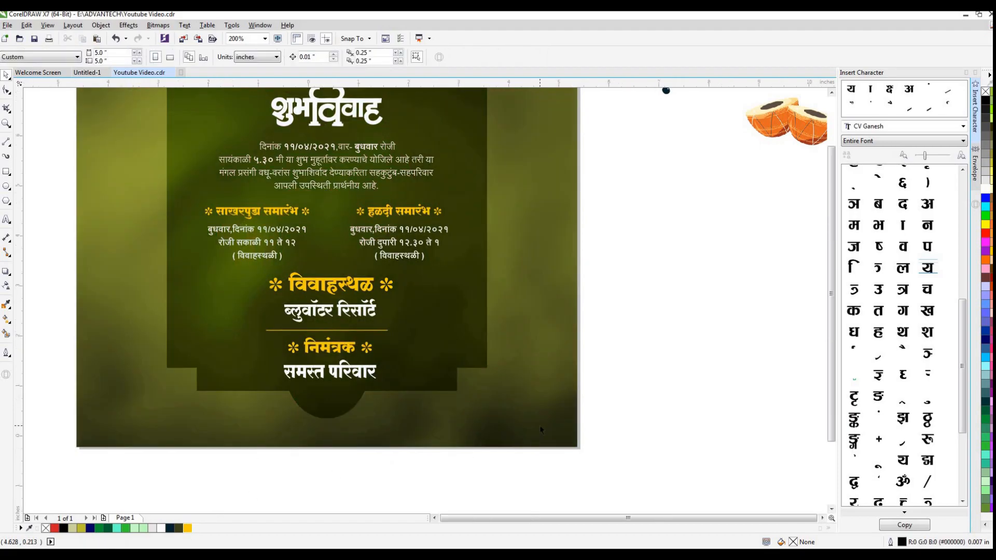
pyautogui.moveTo(671, 272); pyautogui.dragTo(499, 393)
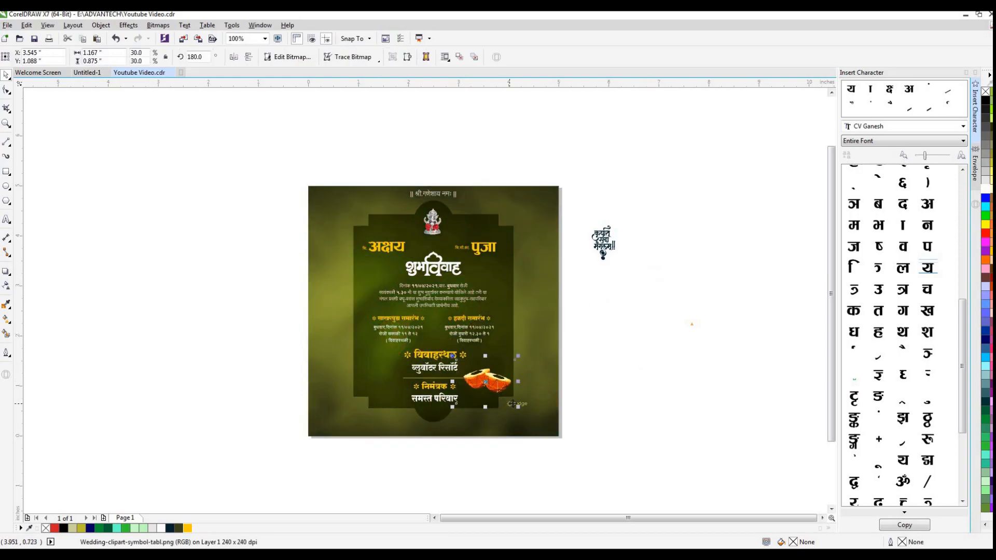
pyautogui.hotkey('shift', 'pageup')
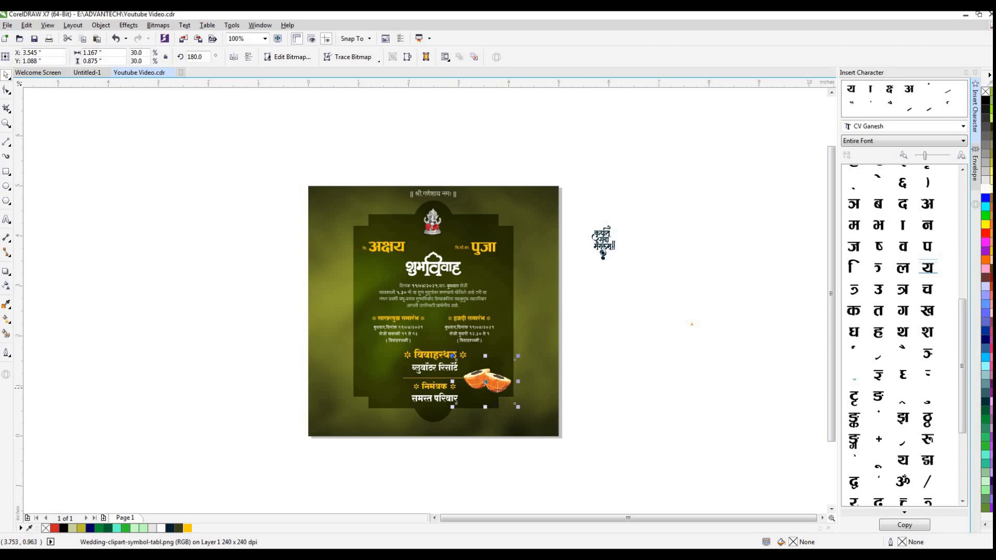
pyautogui.moveTo(517, 406); pyautogui.dragTo(418, 447)
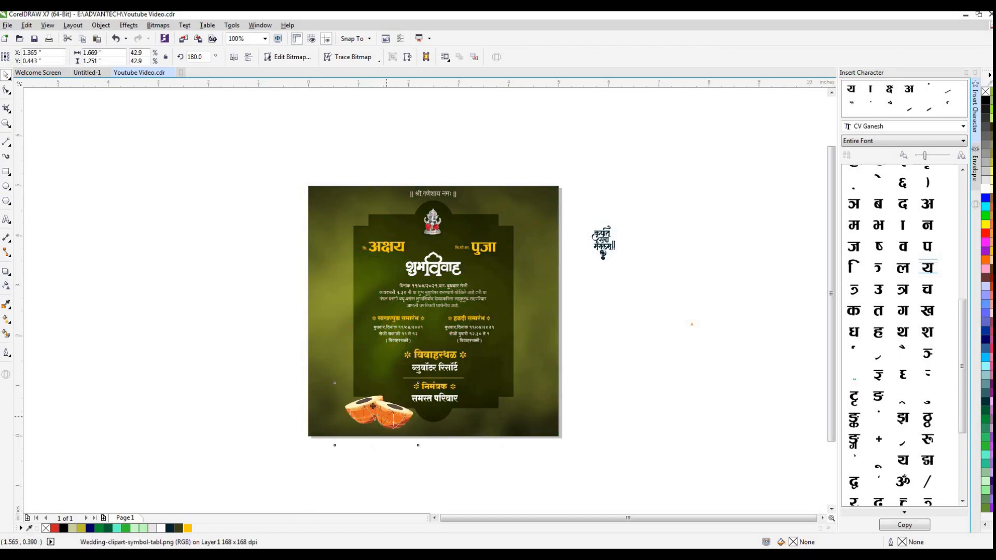
# - Shrink the tabla drums image to about 1.14 by 0.85 in beside the dark frame's lower-left corner
pyautogui.moveTo(389, 414); pyautogui.dragTo(372, 406)
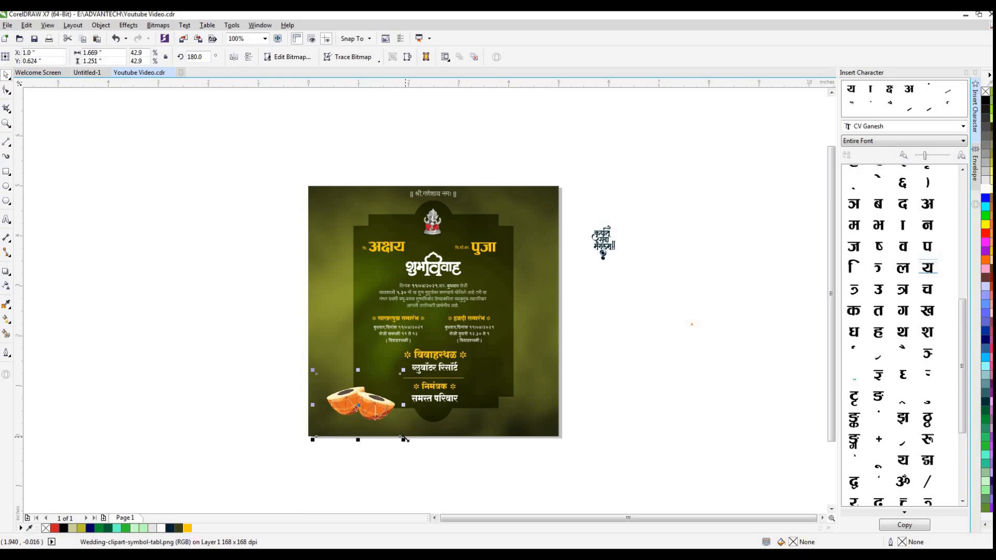
pyautogui.moveTo(403, 440)
pyautogui.mouseDown()
pyautogui.moveTo(391, 444)
pyautogui.moveTo(369, 409)
pyautogui.moveTo(386, 431)
pyautogui.mouseUp()
pyautogui.click(361, 409)
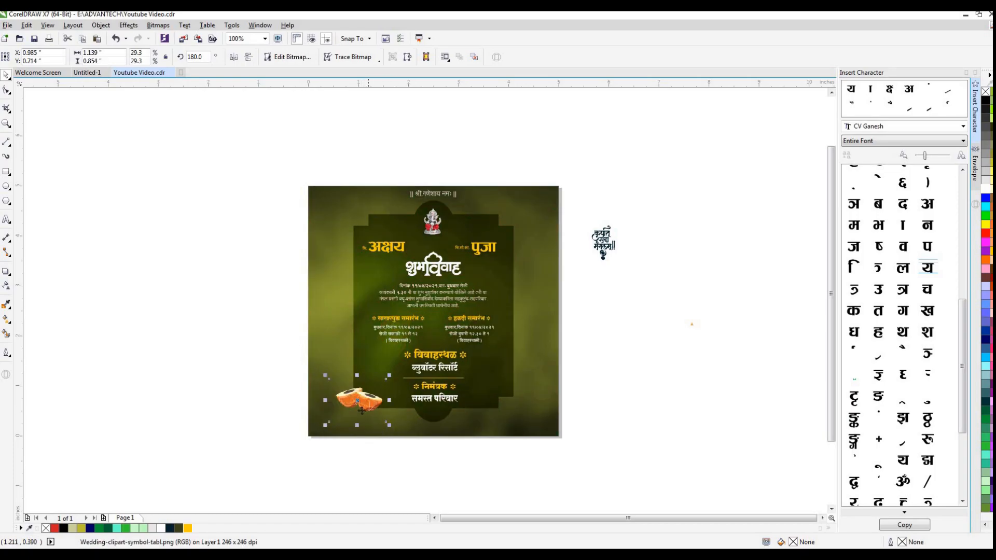
# - Place a horizontally mirrored copy of the tabla drums beside the frame's lower-right corner and nudge it slightly towards the card's edge
pyautogui.moveTo(351, 403); pyautogui.dragTo(505, 402)
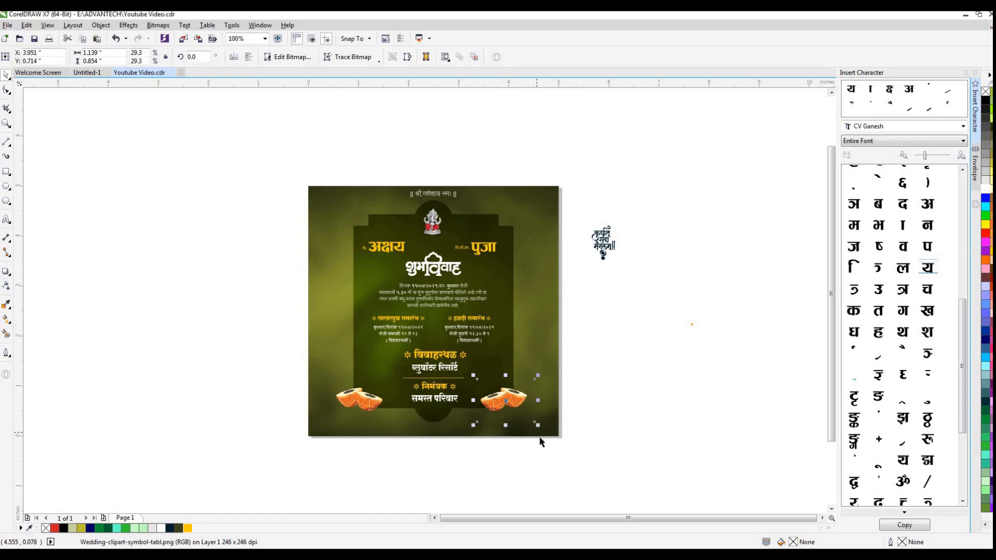
pyautogui.press('Right')
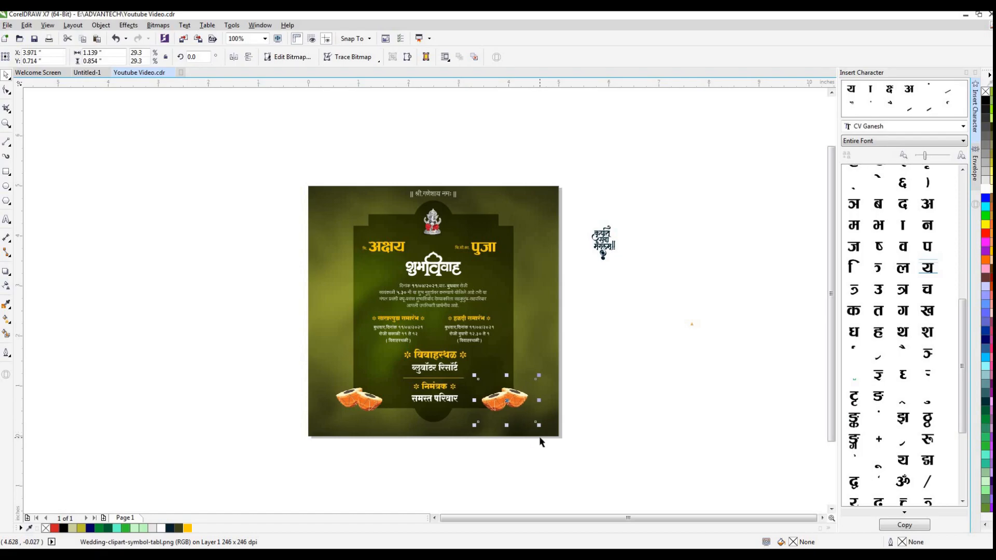
pyautogui.press('Right')
pyautogui.press('Right')
pyautogui.press('Right')
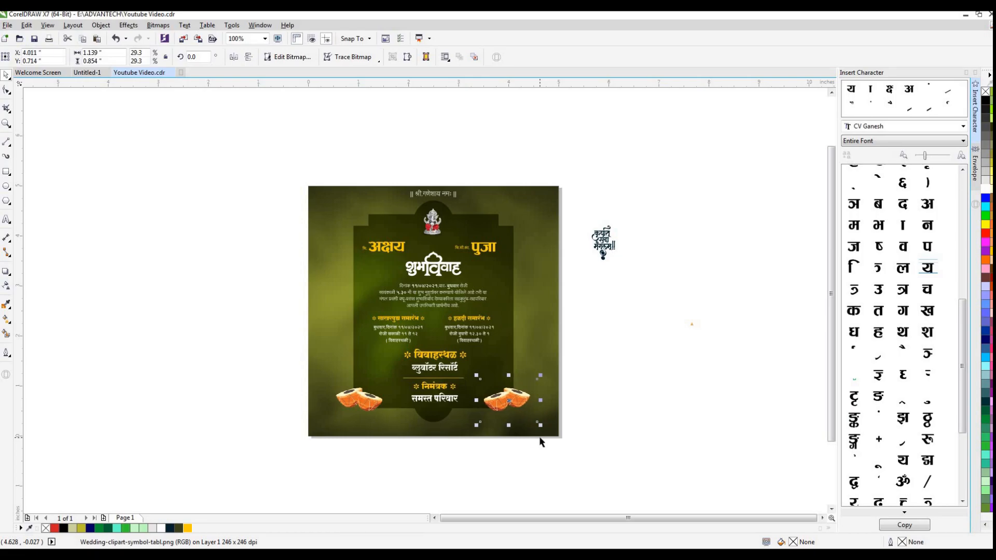
pyautogui.click(601, 425)
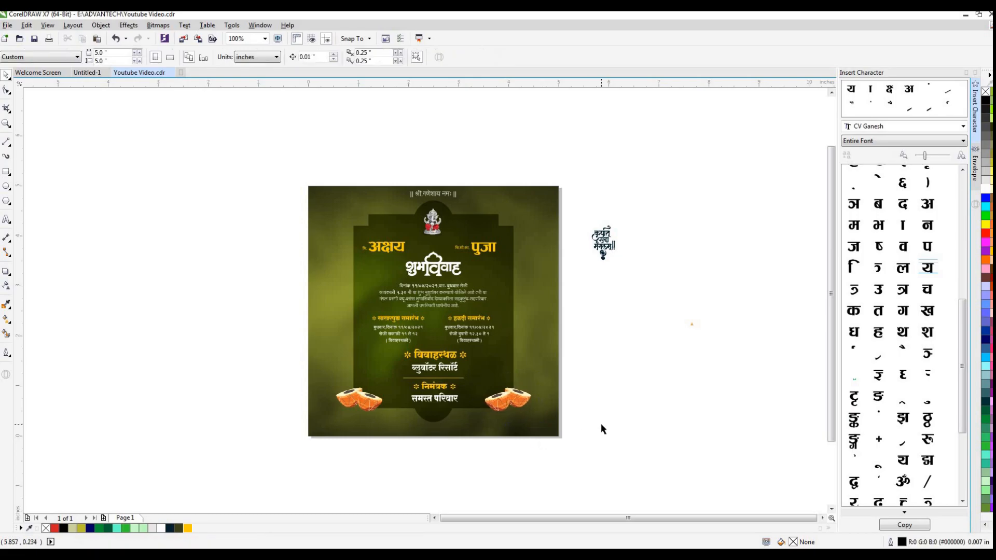
# - Move the calligraphy group from outside the page to the card's upper-left corner and fill it with white
pyautogui.moveTo(642, 193); pyautogui.dragTo(575, 286)
pyautogui.moveTo(601, 241); pyautogui.dragTo(350, 237)
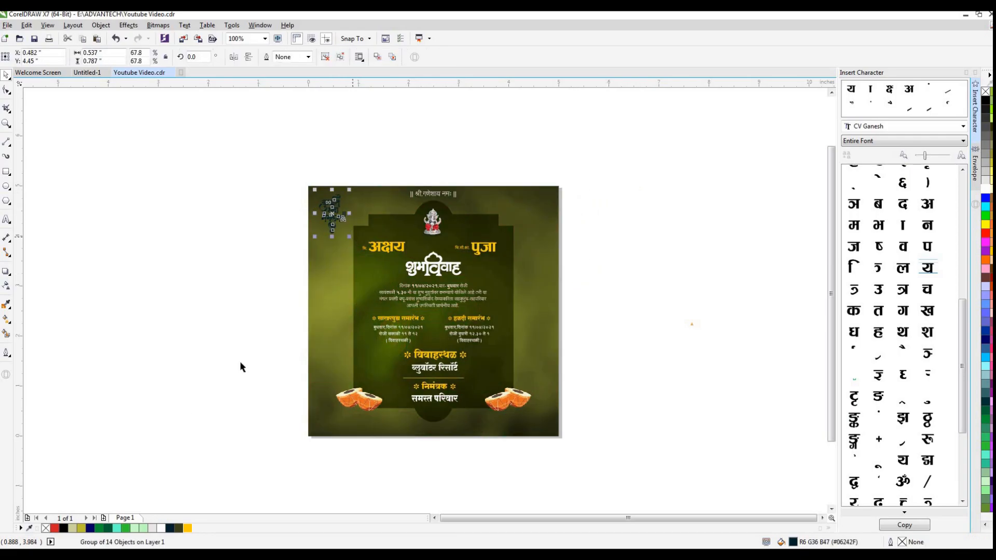
pyautogui.click(159, 527)
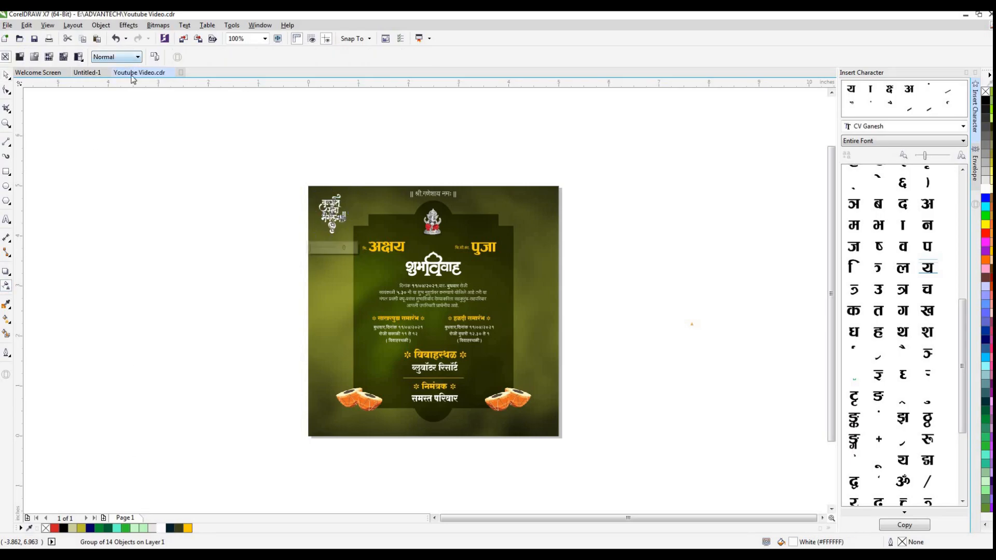
# - Try the Texturize and Hard Light transparency merge modes on the white calligraphy group
pyautogui.click(116, 57)
pyautogui.click(119, 148)
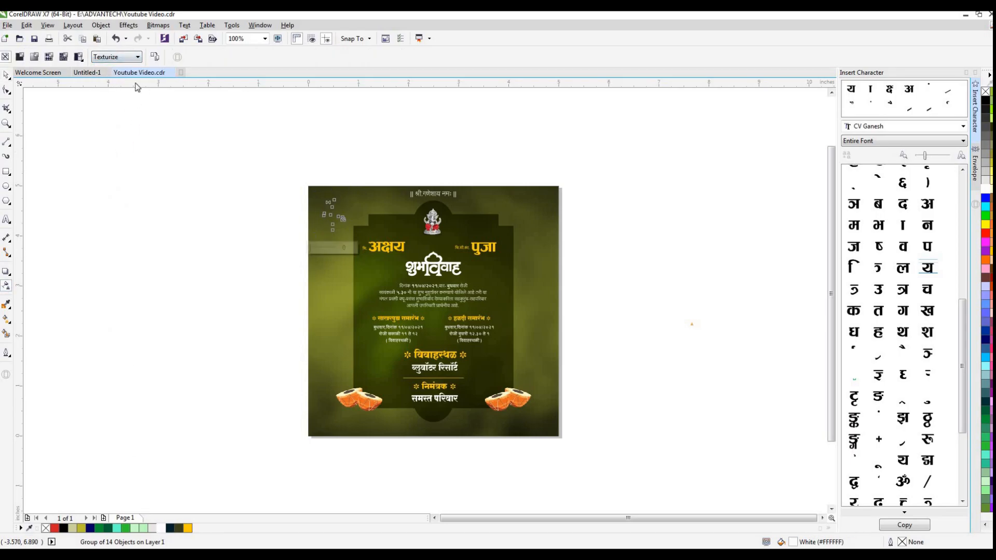
pyautogui.click(137, 57)
pyautogui.click(120, 279)
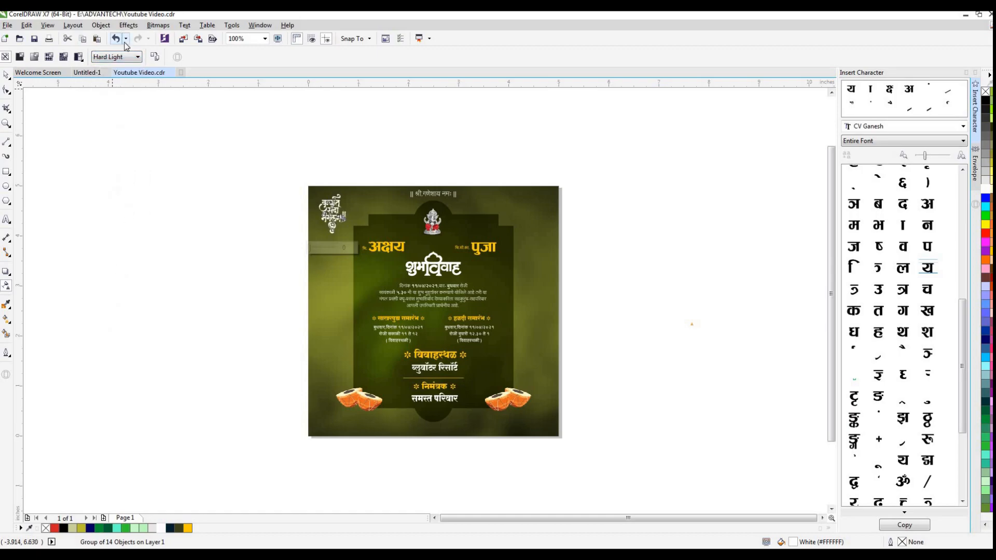
# - Set the calligraphy group's transparency merge mode to Overlay and deselect it
pyautogui.click(136, 58)
pyautogui.click(136, 57)
pyautogui.click(136, 57)
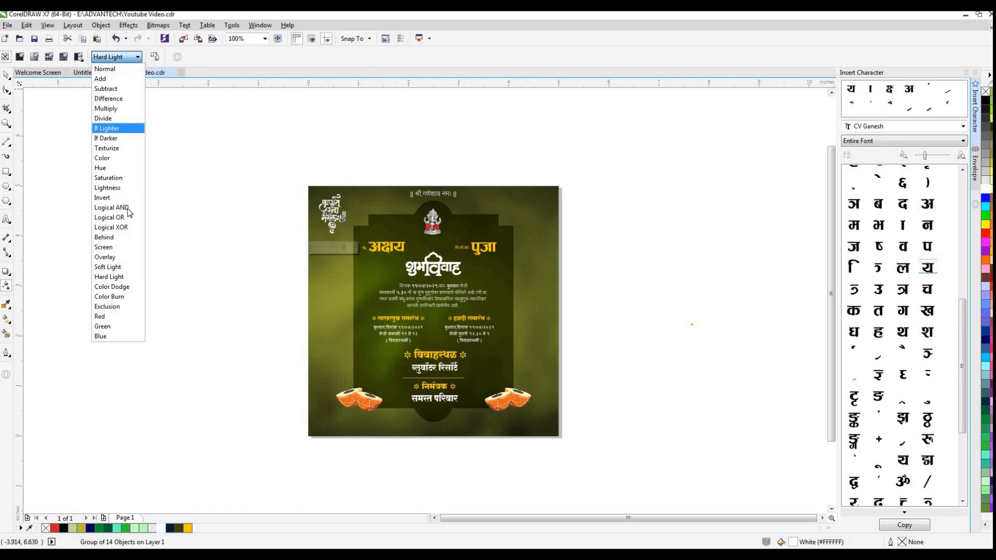
pyautogui.click(105, 256)
pyautogui.click(6, 75)
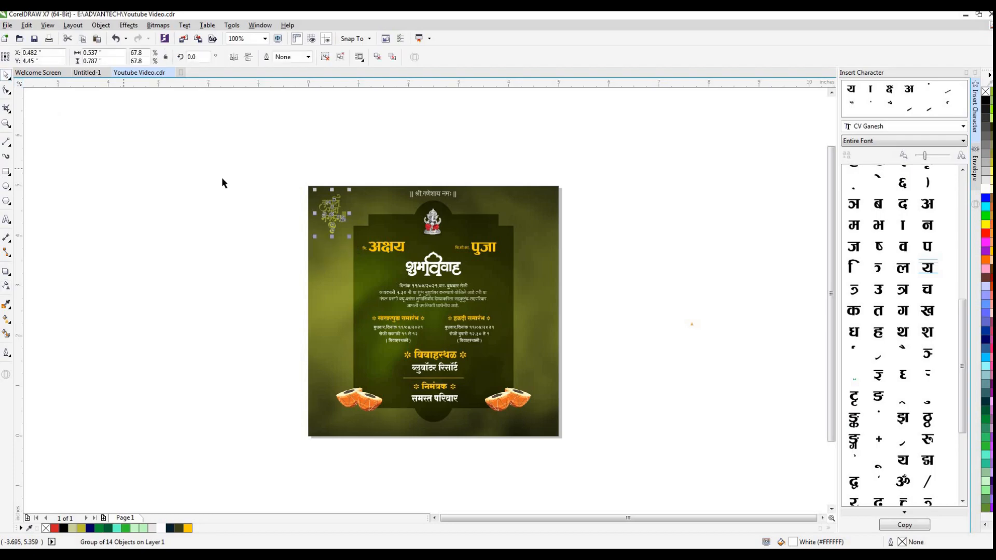
pyautogui.click(222, 177)
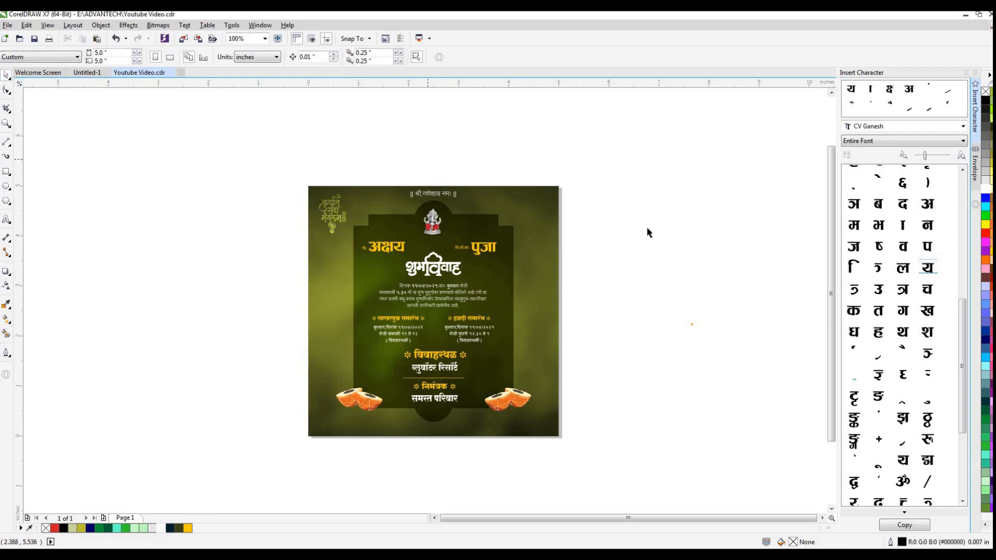
# - Move the small vertical designer credit from outside the page to the inner right edge of the dark frame
pyautogui.moveTo(753, 234); pyautogui.dragTo(655, 343)
pyautogui.moveTo(693, 306); pyautogui.dragTo(538, 314)
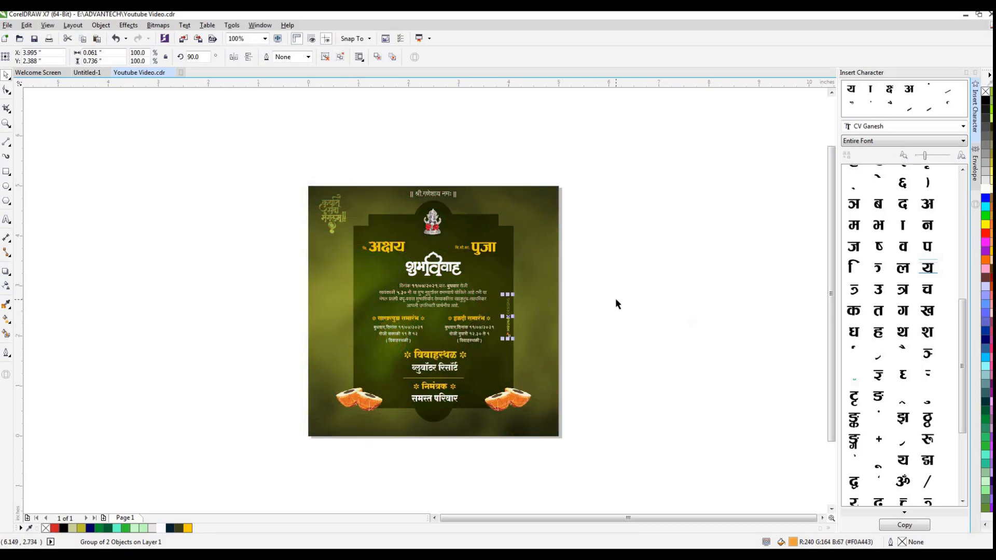
pyautogui.click(615, 298)
pyautogui.moveTo(595, 282); pyautogui.dragTo(593, 334)
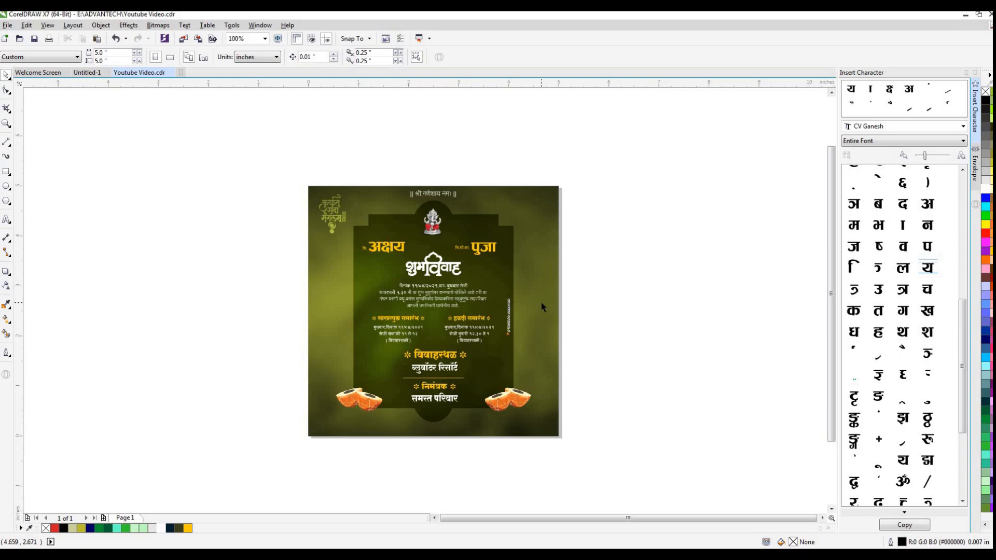
# - Enlarge the Ganesha image inside the arch at the top of the dark frame
pyautogui.press('F10')
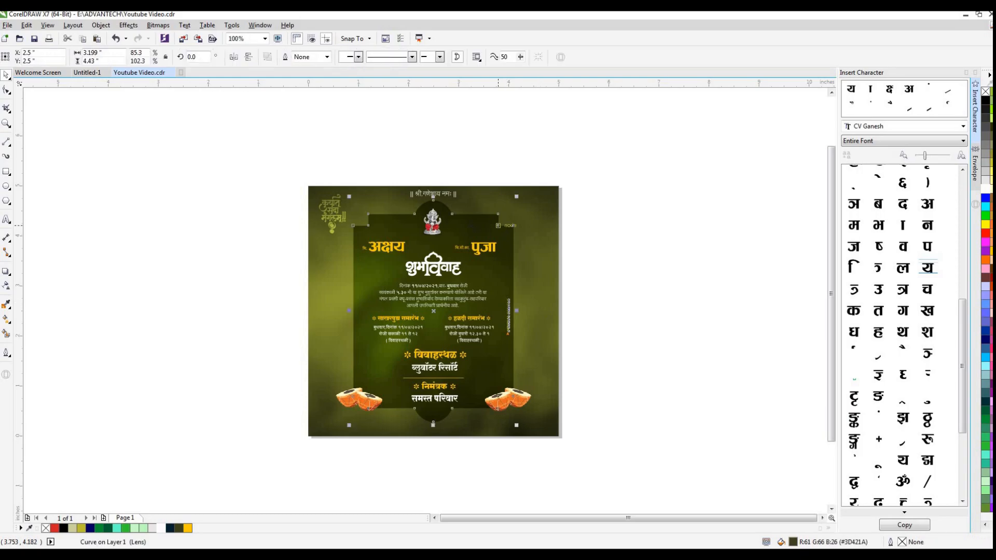
pyautogui.click(474, 227)
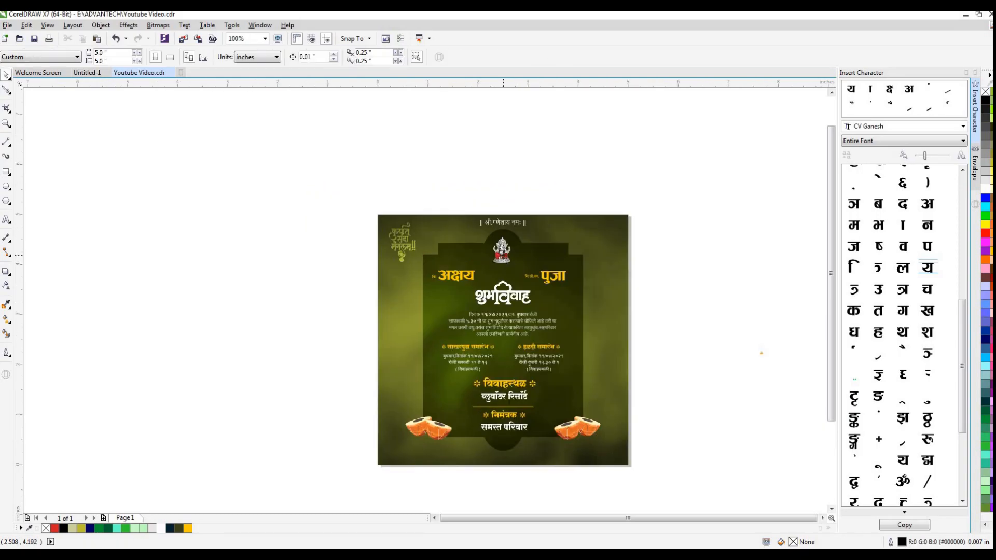
pyautogui.click(502, 255)
pyautogui.moveTo(519, 269); pyautogui.dragTo(526, 275)
pyautogui.click(658, 272)
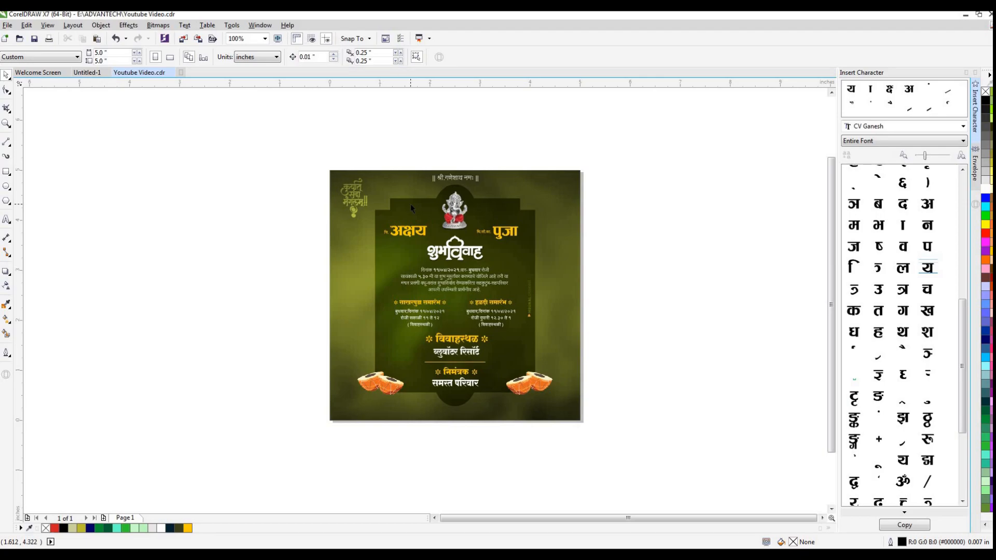
# - Bevel the left corner of the dark frame's top step by adding a node on each side and deleting the corner node
pyautogui.click(409, 203)
pyautogui.press('F10')
pyautogui.scroll(2, 397, 197)
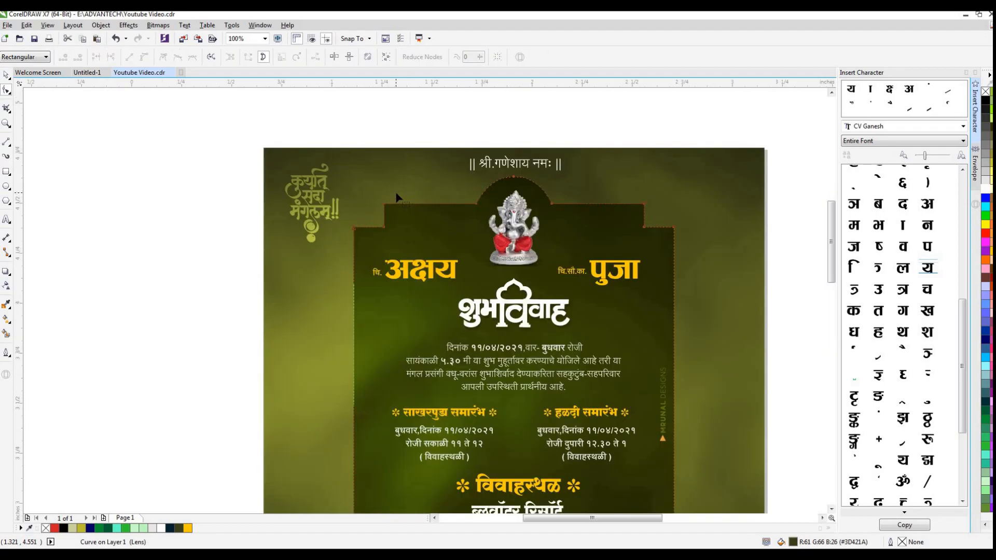
pyautogui.doubleClick(372, 226)
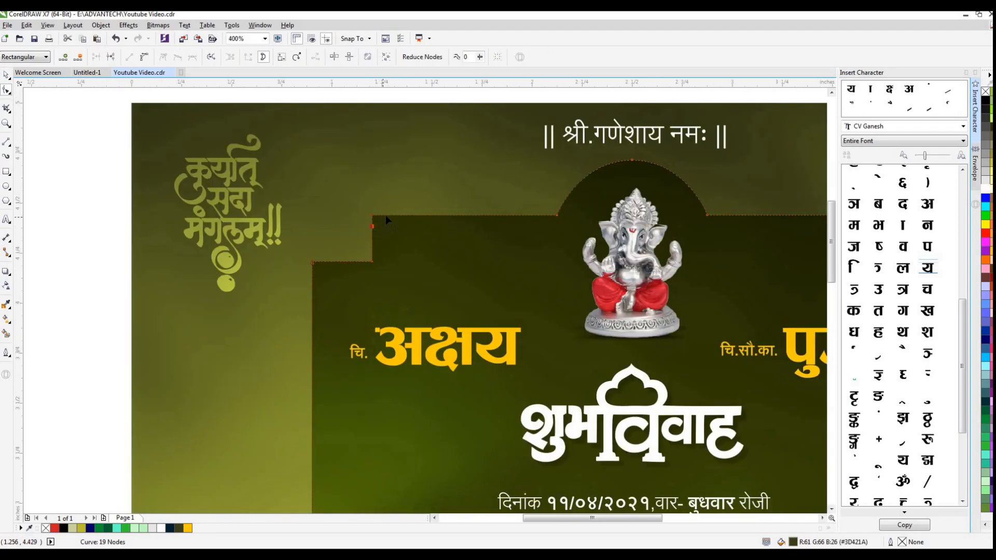
pyautogui.doubleClick(385, 216)
pyautogui.doubleClick(373, 215)
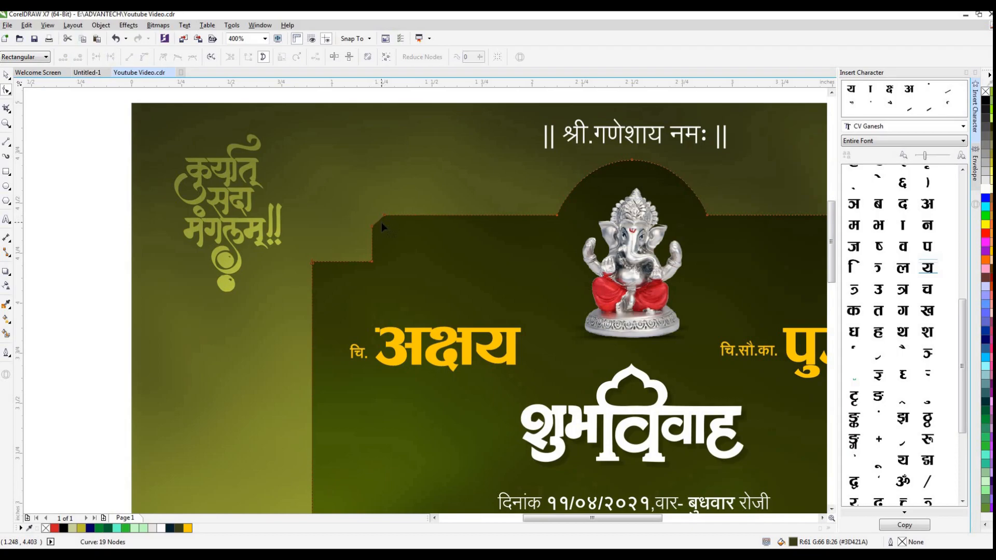
# - Convert the bevelled segment at the top step's left corner to a curve and bow it outward into a rounded corner
pyautogui.moveTo(378, 220); pyautogui.dragTo(376, 218)
pyautogui.scroll(2, 377, 218)
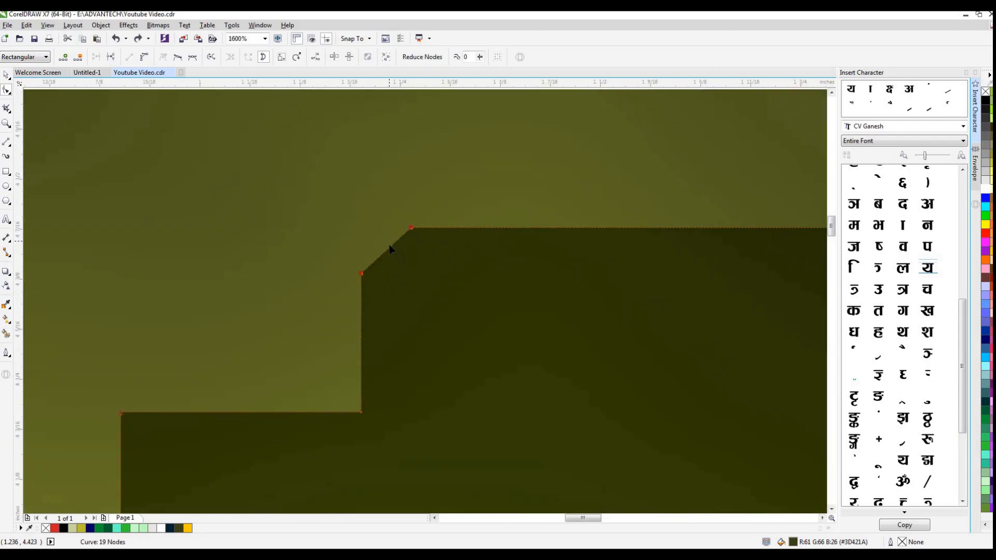
pyautogui.click(389, 251)
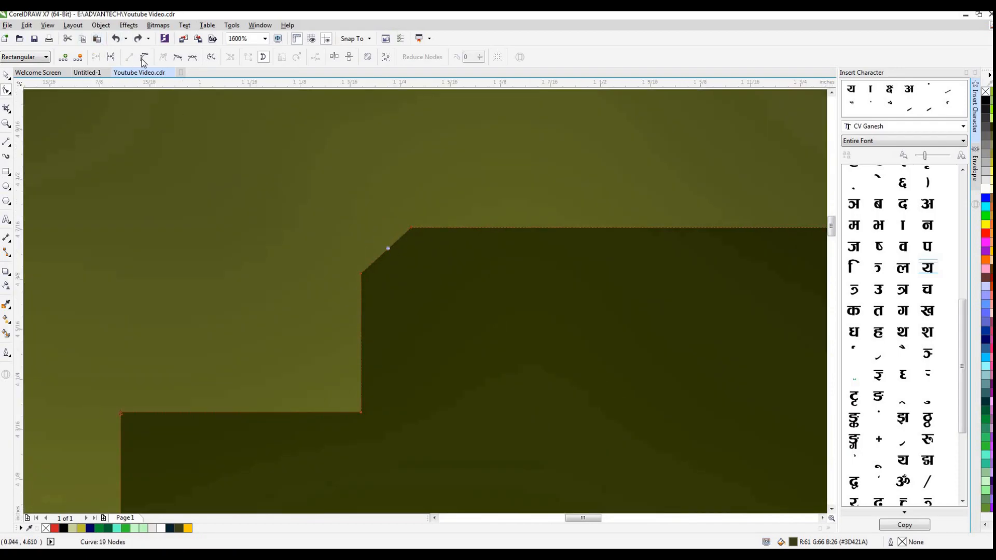
pyautogui.click(382, 249)
pyautogui.moveTo(387, 247); pyautogui.dragTo(378, 238)
pyautogui.scroll(-2, 377, 238)
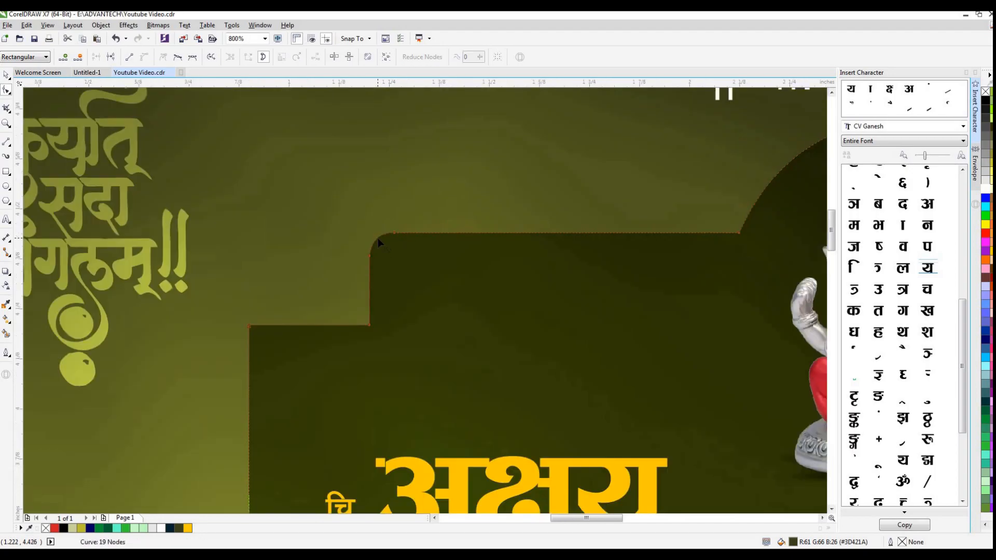
# - Round the dark frame's outer upper-left corner by adding two nodes, deleting the corner node and curving the segment between them outward
pyautogui.doubleClick(270, 325)
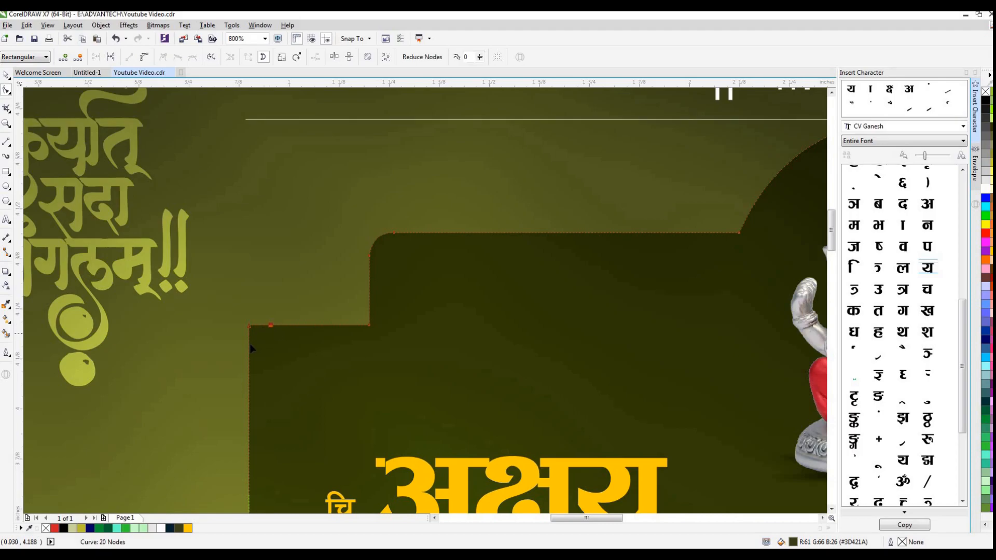
pyautogui.doubleClick(249, 345)
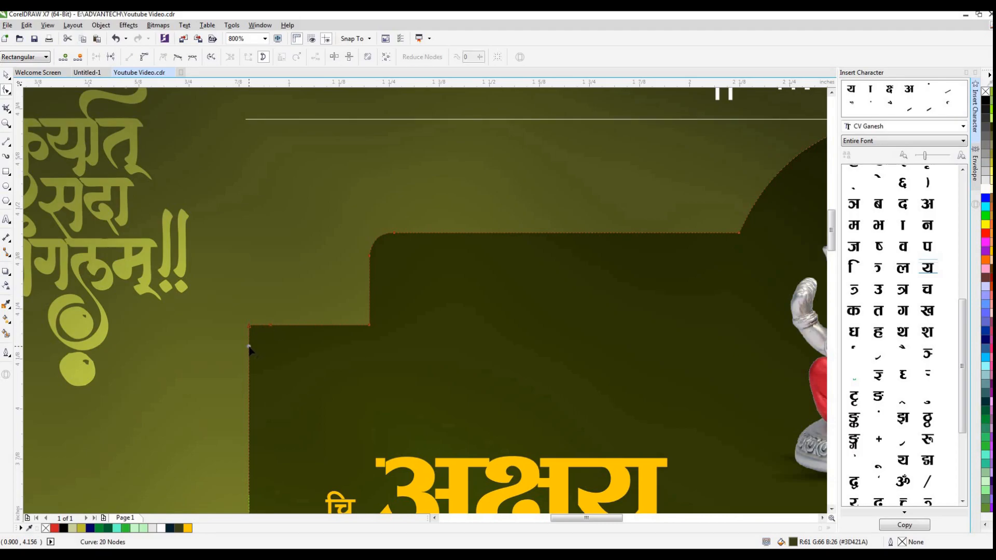
pyautogui.doubleClick(249, 326)
pyautogui.click(144, 58)
pyautogui.scroll(2, 254, 337)
pyautogui.moveTo(273, 332); pyautogui.dragTo(247, 306)
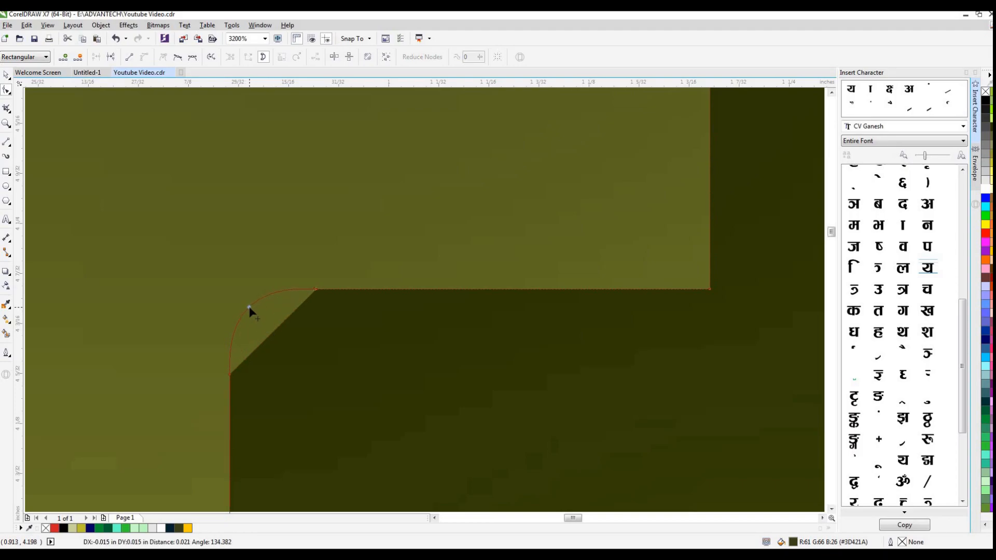
pyautogui.moveTo(249, 310); pyautogui.dragTo(249, 310)
pyautogui.scroll(-4, 249, 308)
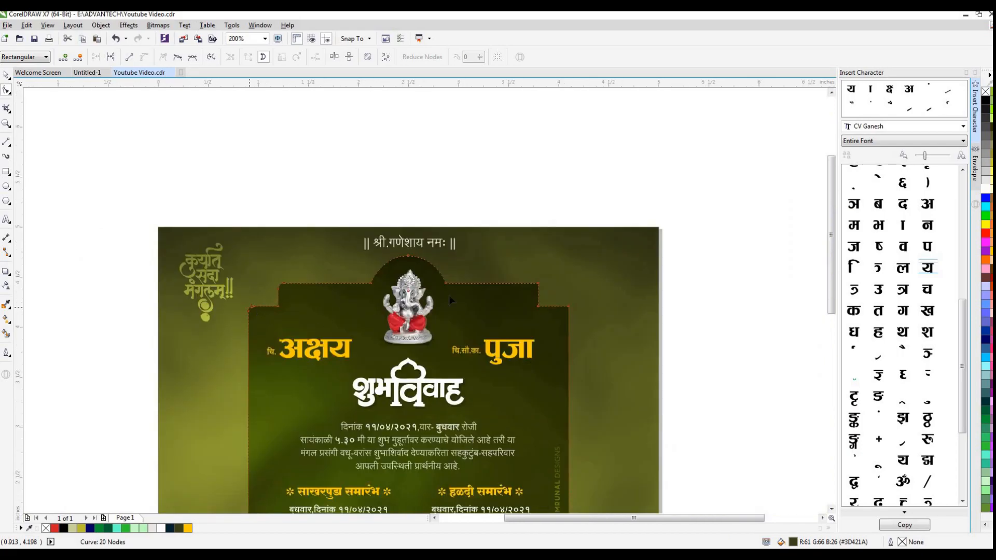
# - Round the right corner of the frame's top step by replacing its corner node with two nodes joined by an outward curve
pyautogui.scroll(2, 528, 283)
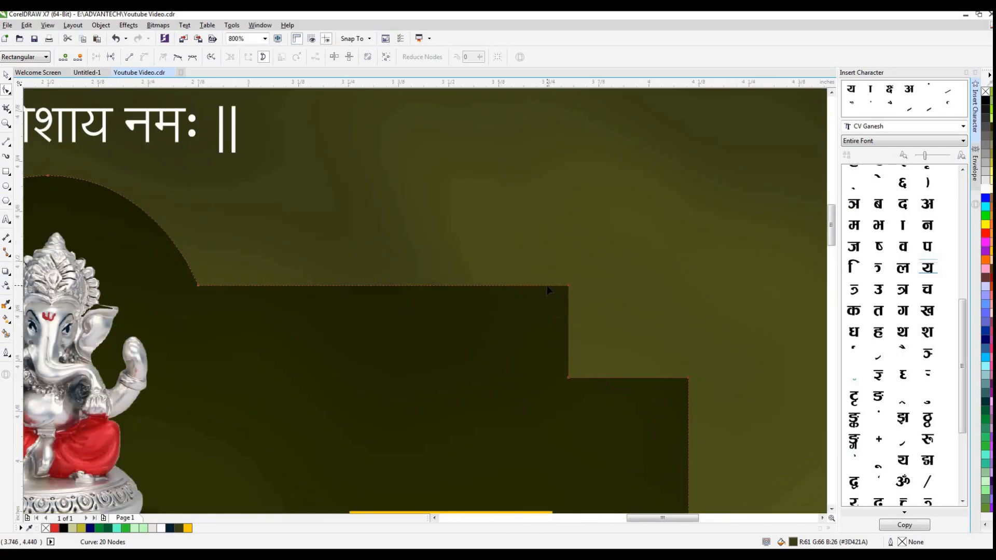
pyautogui.doubleClick(546, 285)
pyautogui.doubleClick(569, 305)
pyautogui.doubleClick(569, 285)
pyautogui.scroll(2, 558, 280)
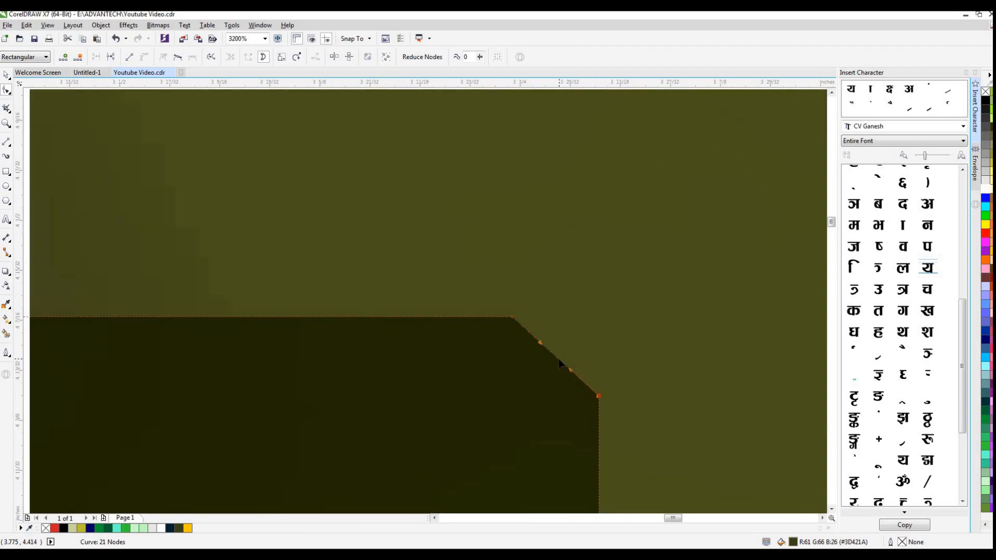
pyautogui.moveTo(557, 357); pyautogui.dragTo(581, 337)
pyautogui.scroll(-3, 593, 329)
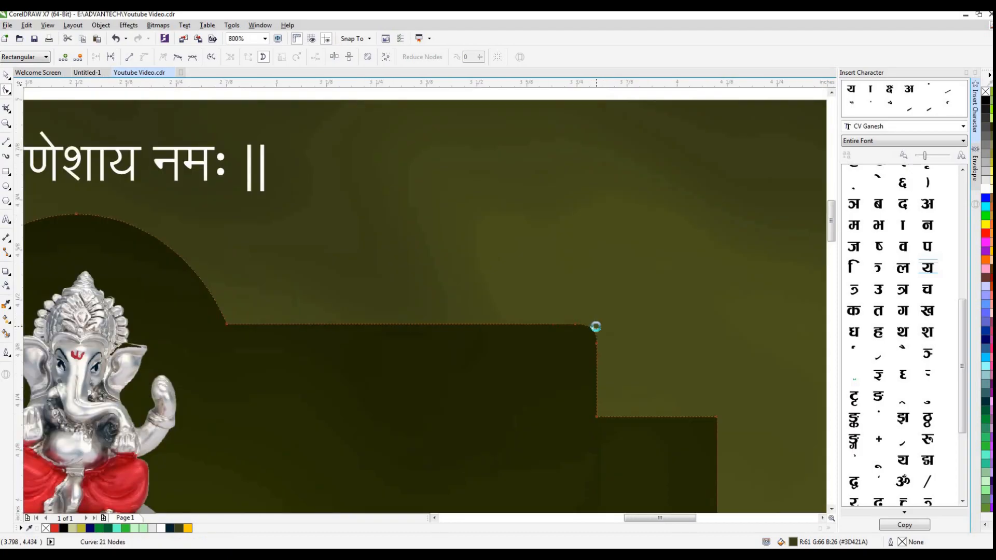
# - Round the dark frame's outer upper-right corner by replacing its corner node with two nodes and bowing the segment between them outward
pyautogui.scroll(2, 654, 378)
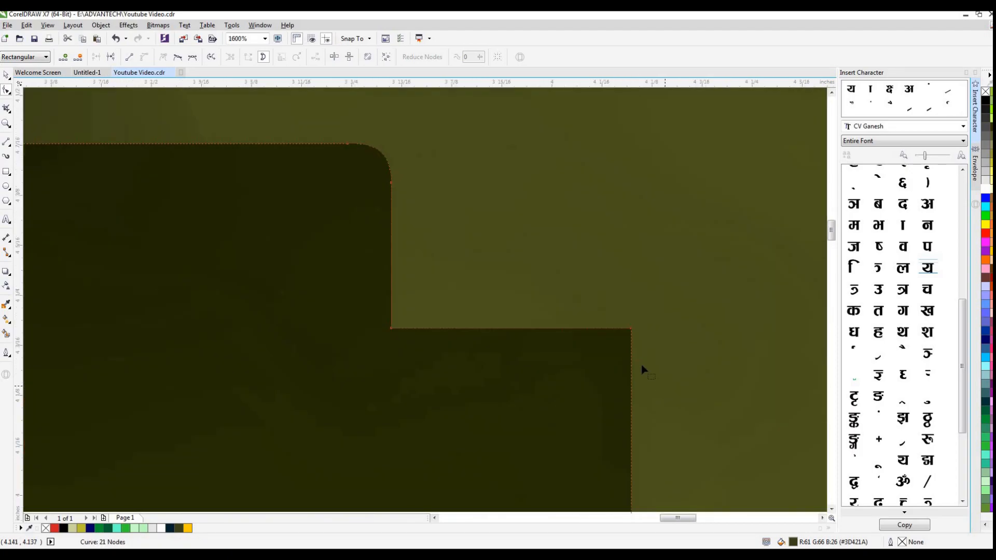
pyautogui.doubleClick(611, 329)
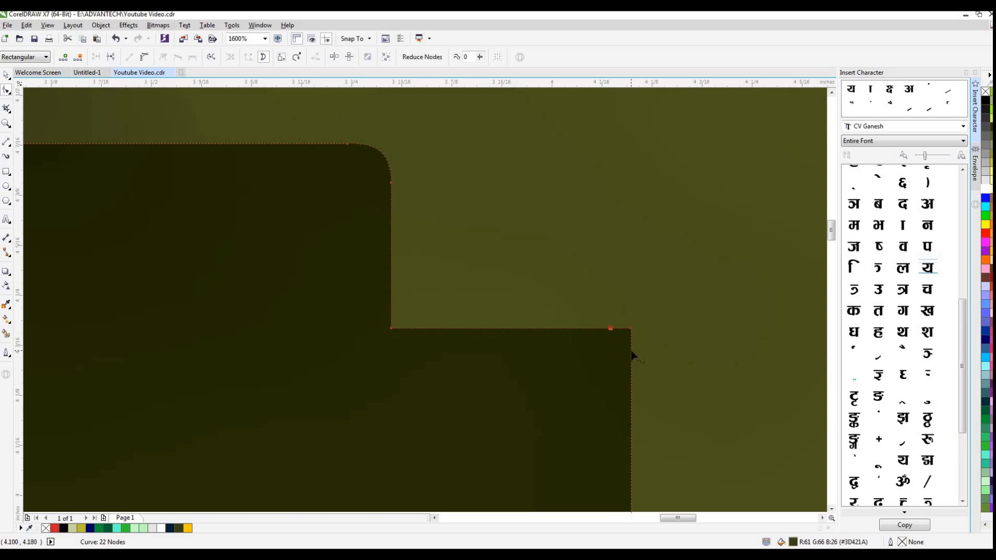
pyautogui.doubleClick(631, 348)
pyautogui.click(631, 329)
pyautogui.press('Delete')
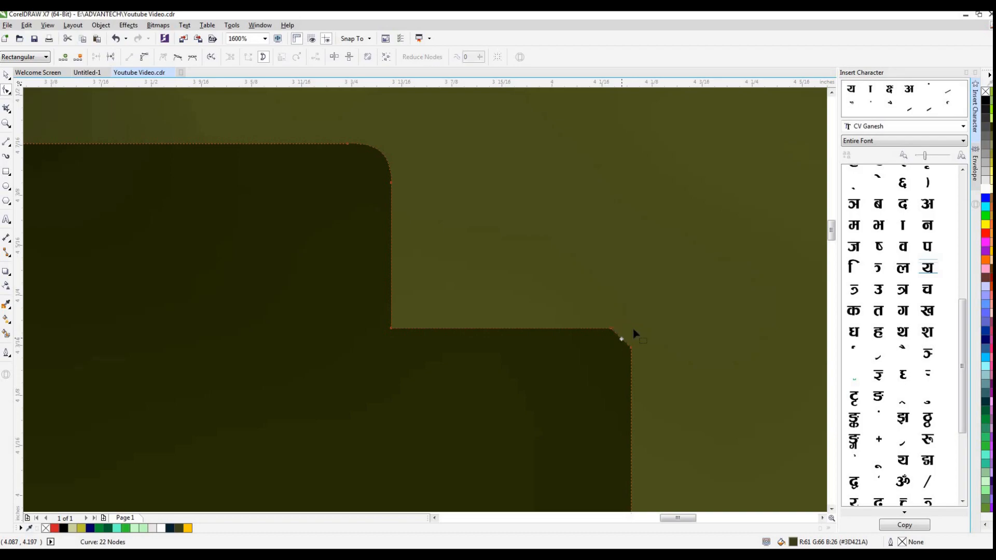
pyautogui.scroll(2, 622, 342)
pyautogui.click(585, 367)
pyautogui.moveTo(583, 367); pyautogui.dragTo(633, 340)
pyautogui.scroll(-4, 633, 340)
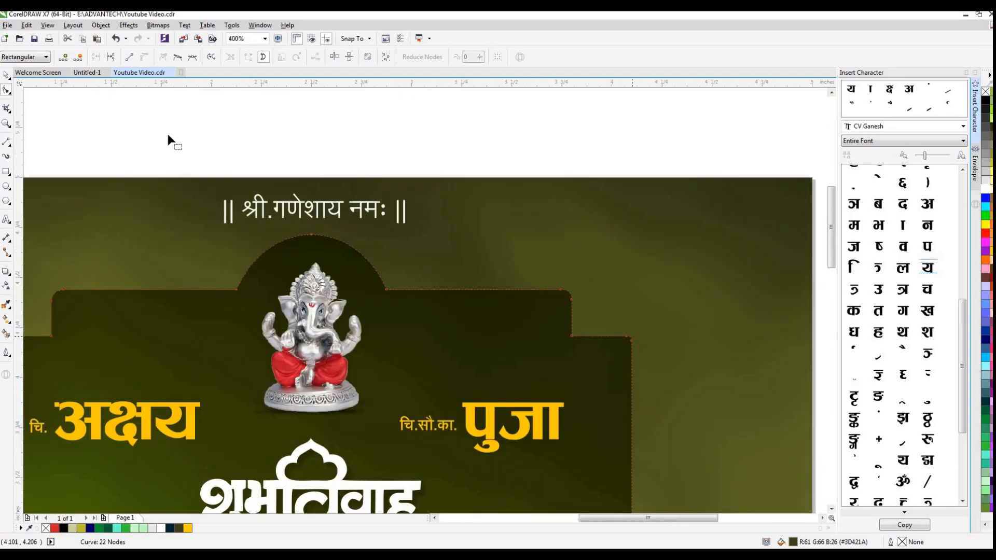
# - Leave node editing and examine the full invitation page, including the frame's rounded corners, the text layout and the Ganesha and tabla images
pyautogui.click(6, 75)
pyautogui.click(607, 178)
pyautogui.scroll(-1, 607, 177)
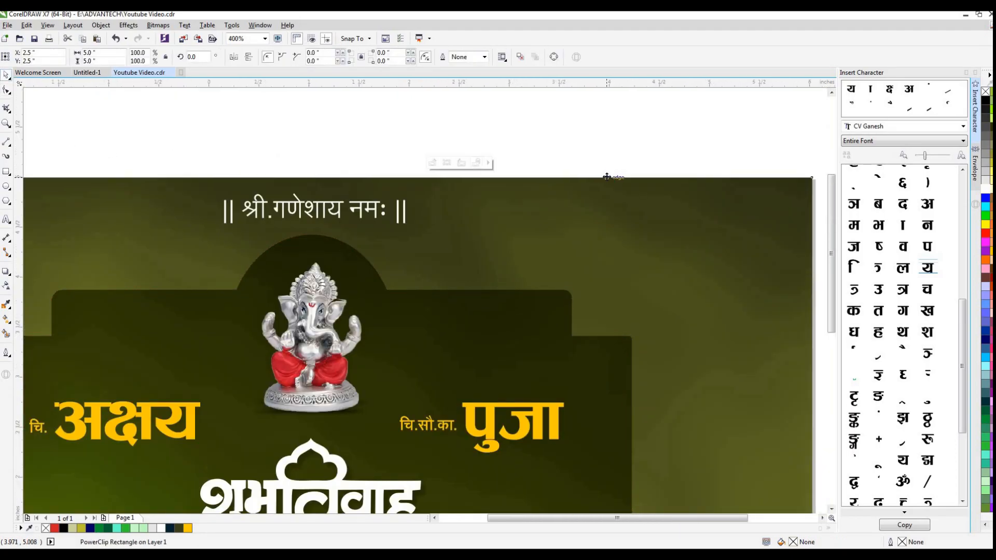
pyautogui.scroll(-1, 607, 177)
pyautogui.click(701, 233)
pyautogui.scroll(1, 599, 226)
pyautogui.scroll(-1, 599, 226)
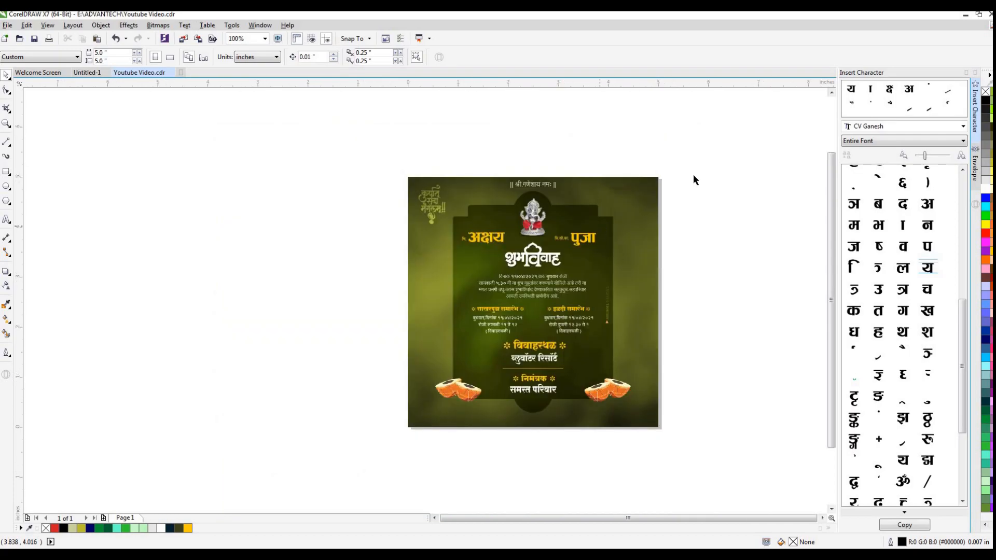
pyautogui.moveTo(701, 158); pyautogui.dragTo(337, 453)
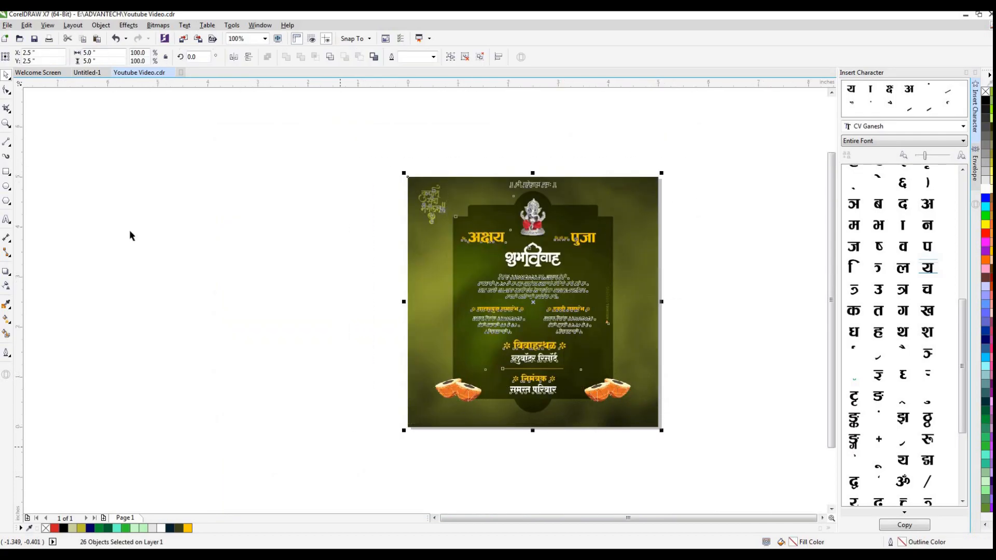
pyautogui.click(120, 203)
pyautogui.click(6, 123)
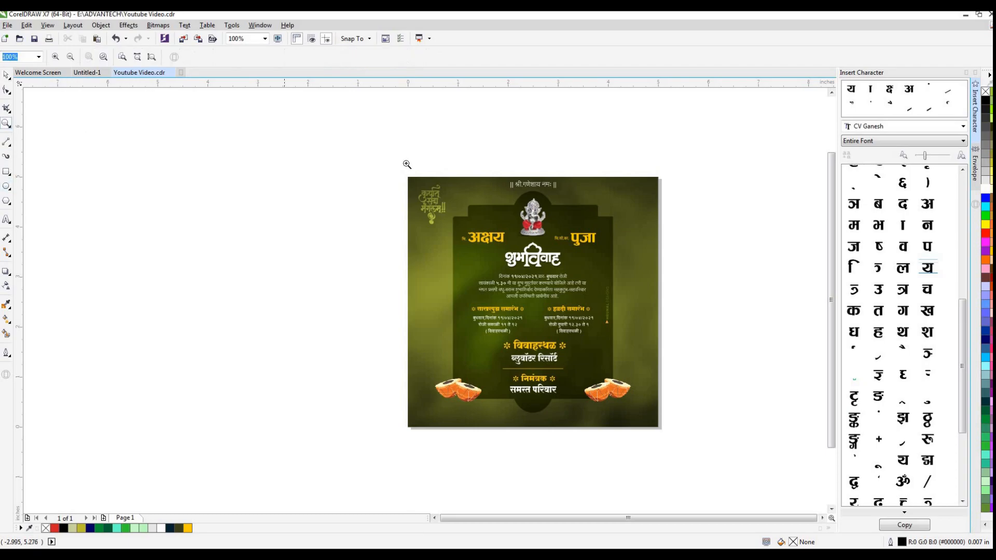
pyautogui.moveTo(371, 153); pyautogui.dragTo(708, 454)
pyautogui.moveTo(175, 103); pyautogui.dragTo(627, 489)
pyautogui.click(7, 76)
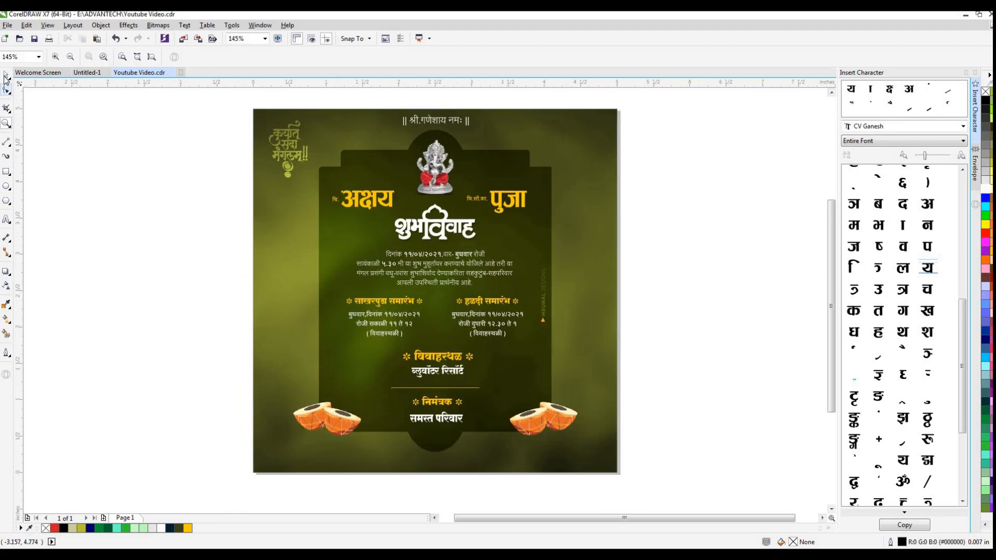
pyautogui.click(6, 75)
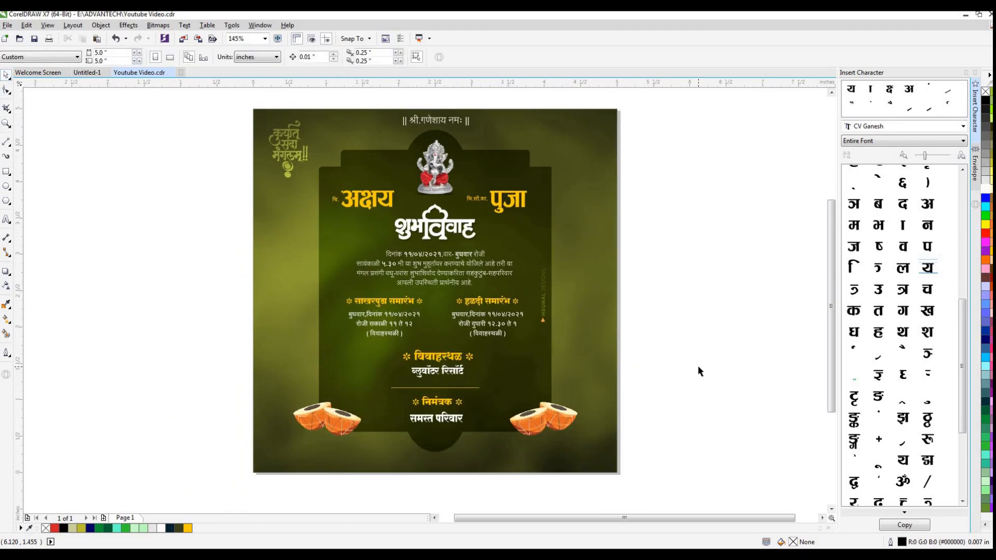